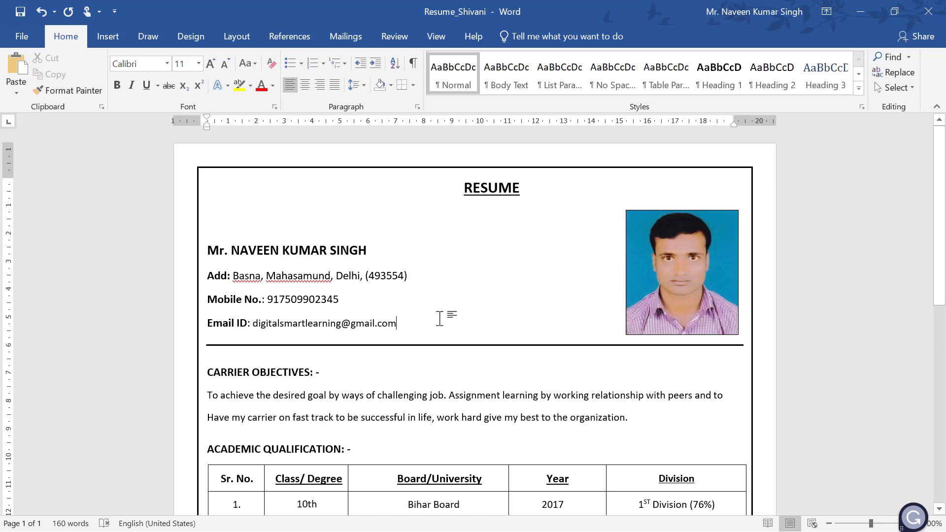
# Scroll up and down through the resume to review its layout.
pyautogui.scroll(-1, 440, 319)
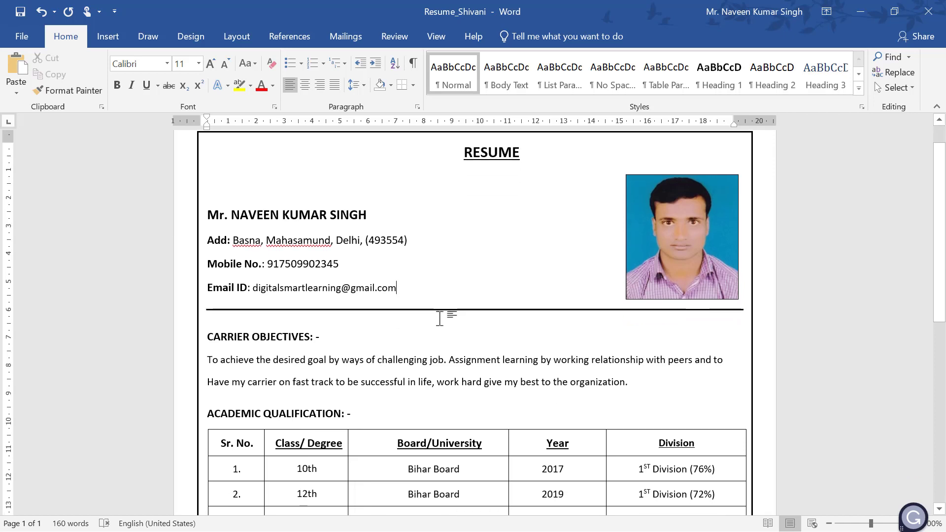
pyautogui.scroll(-2, 441, 320)
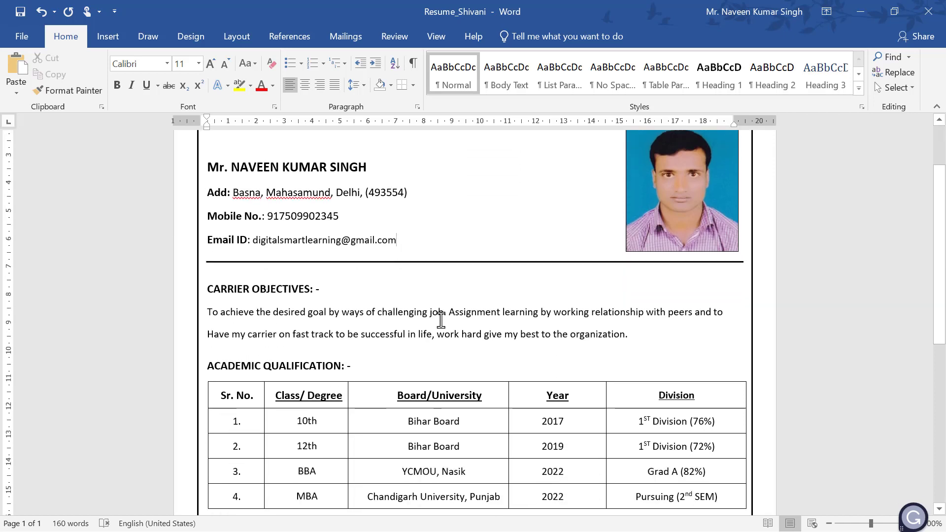
pyautogui.scroll(-5, 441, 320)
pyautogui.scroll(-4, 441, 320)
pyautogui.scroll(1, 461, 340)
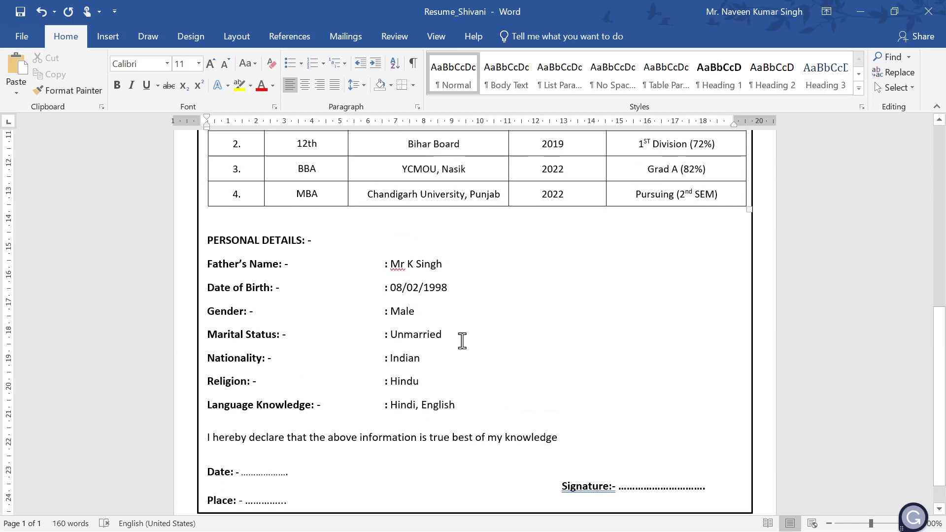
pyautogui.scroll(2, 495, 338)
pyautogui.scroll(2, 498, 336)
pyautogui.scroll(1, 498, 337)
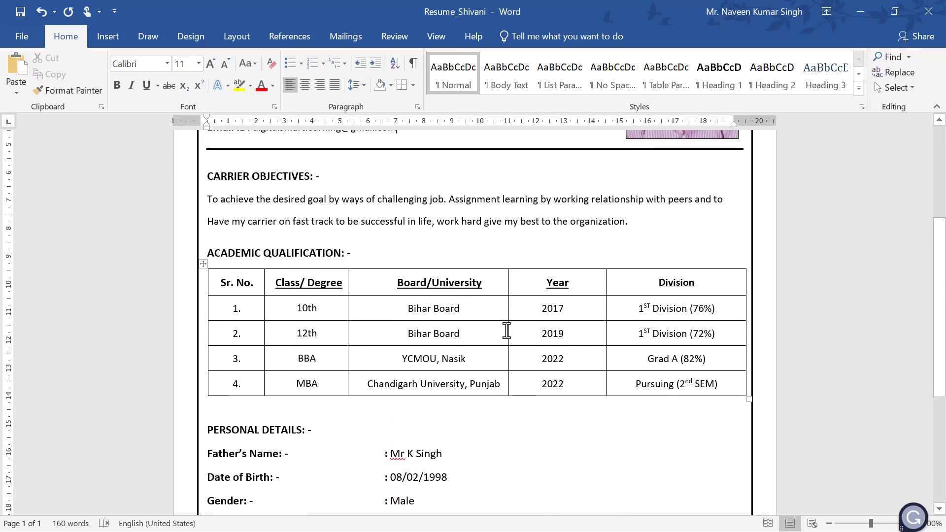
pyautogui.scroll(3, 498, 335)
pyautogui.scroll(3, 499, 333)
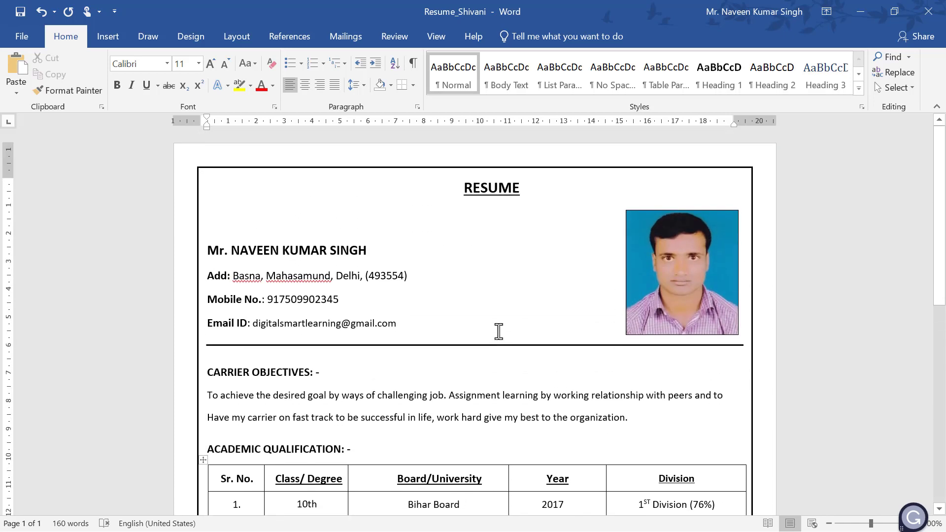
pyautogui.scroll(-4, 499, 332)
pyautogui.scroll(-2, 498, 331)
pyautogui.scroll(-2, 497, 340)
pyautogui.scroll(-1, 494, 351)
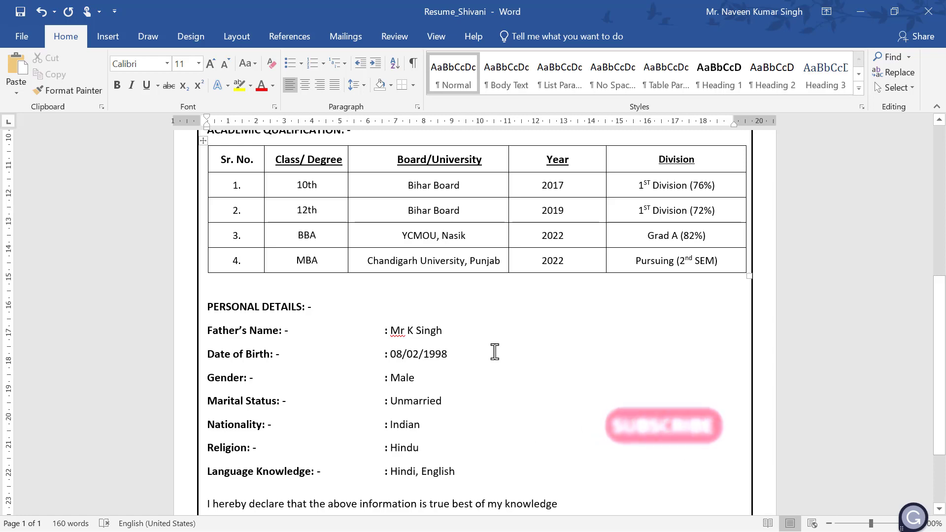
pyautogui.scroll(3, 495, 352)
pyautogui.scroll(2, 495, 352)
pyautogui.scroll(1, 494, 351)
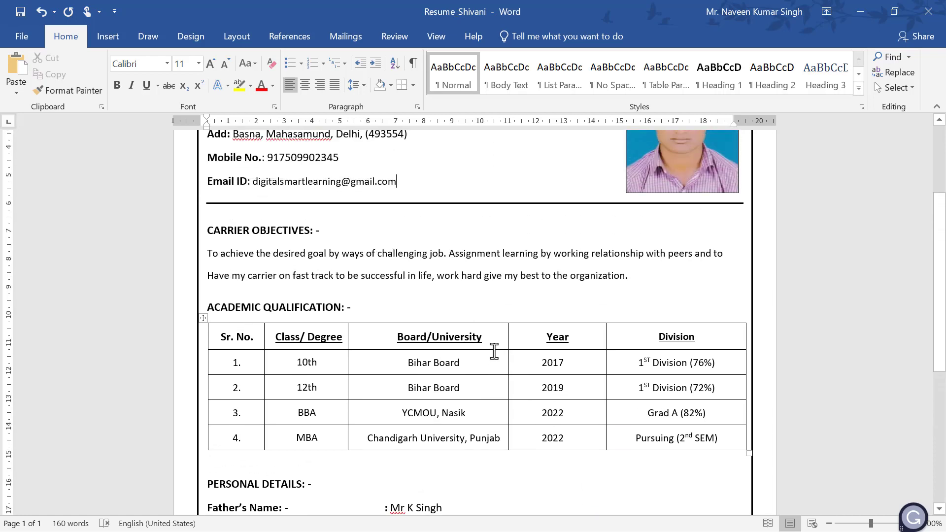
pyautogui.scroll(2, 492, 350)
pyautogui.scroll(3, 494, 350)
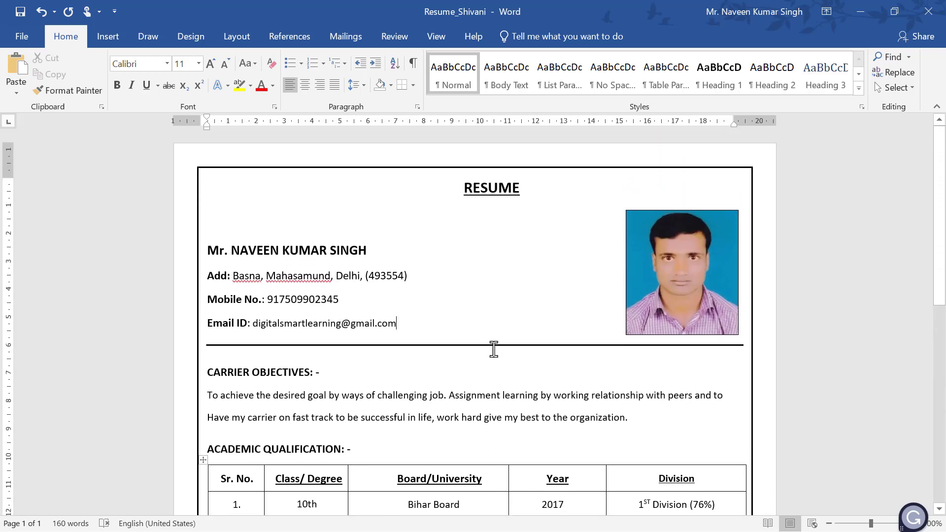
pyautogui.scroll(-5, 492, 346)
pyautogui.scroll(-5, 492, 349)
pyautogui.scroll(-4, 492, 349)
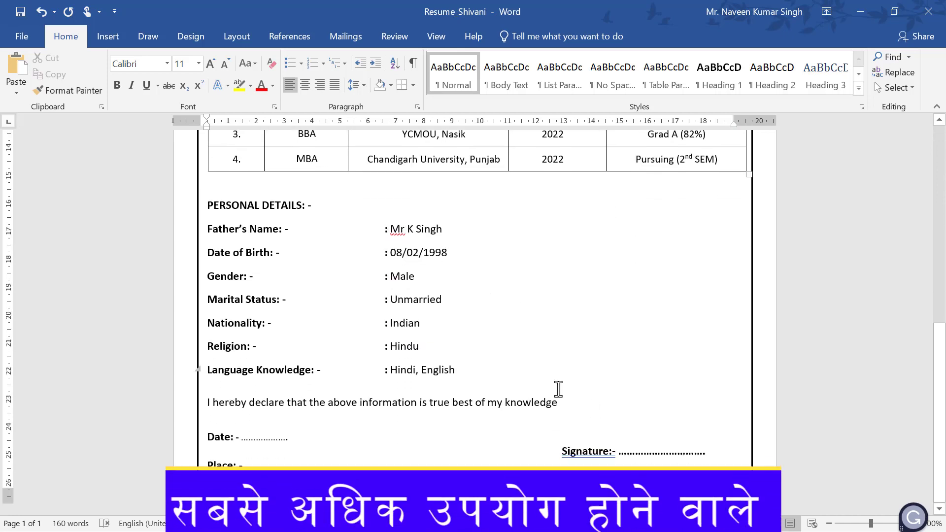
pyautogui.scroll(1, 592, 400)
pyautogui.scroll(3, 597, 401)
pyautogui.scroll(2, 597, 400)
pyautogui.scroll(2, 595, 400)
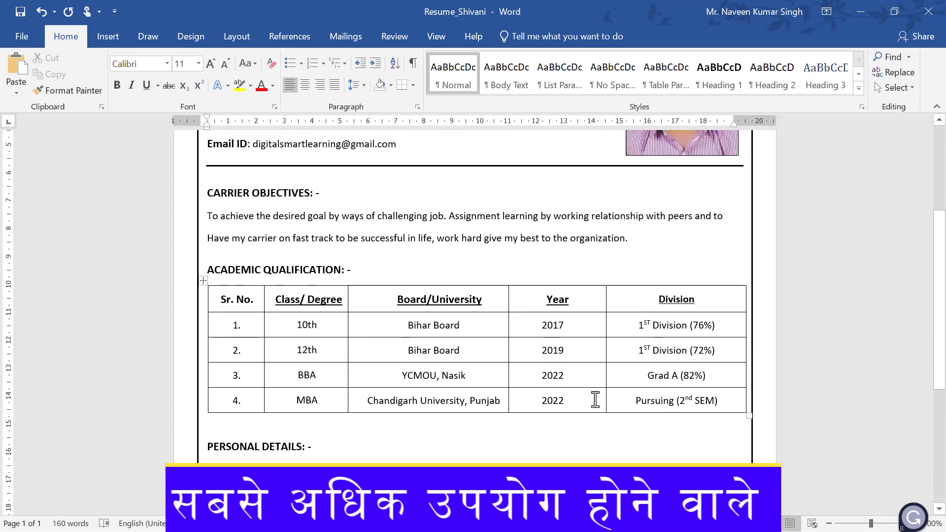
pyautogui.scroll(1, 595, 400)
pyautogui.scroll(1, 595, 400)
pyautogui.scroll(2, 595, 401)
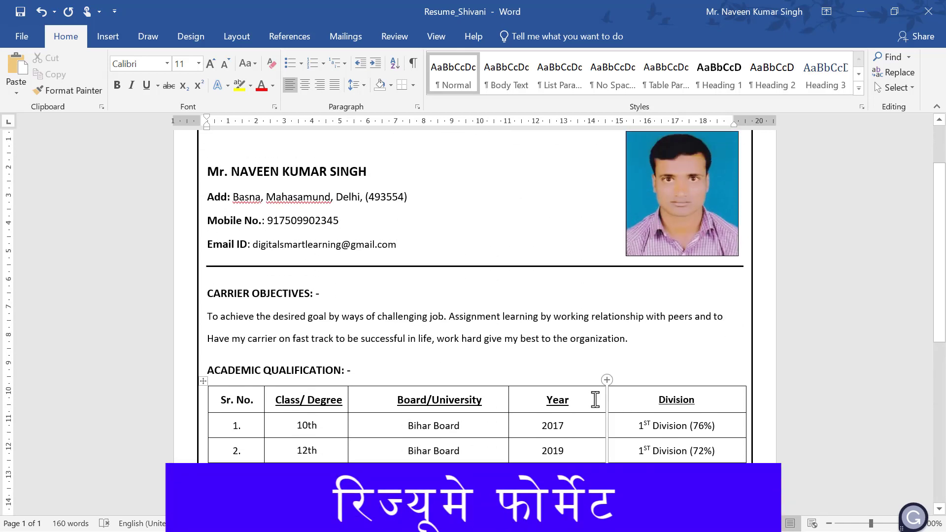
pyautogui.scroll(2, 596, 401)
pyautogui.scroll(1, 596, 400)
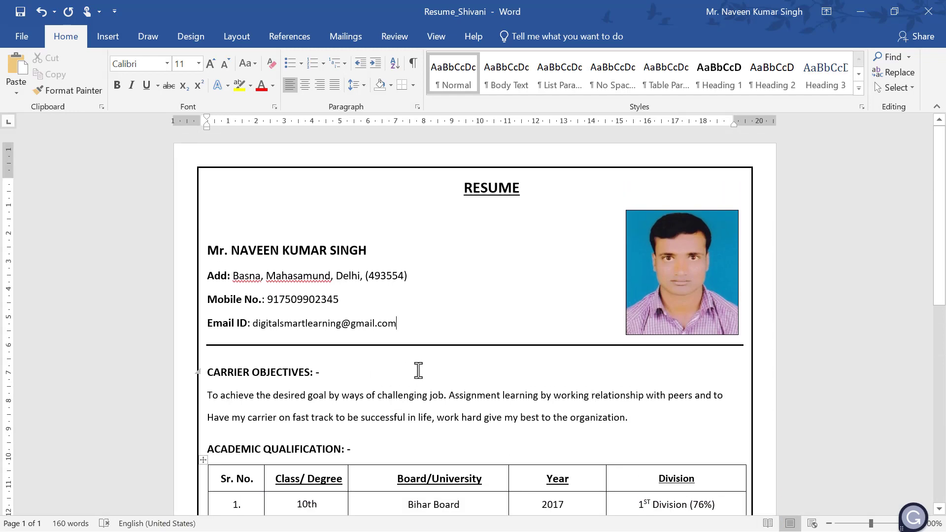
pyautogui.scroll(-2, 370, 364)
pyautogui.scroll(-2, 369, 364)
pyautogui.scroll(-3, 370, 365)
pyautogui.scroll(-3, 369, 365)
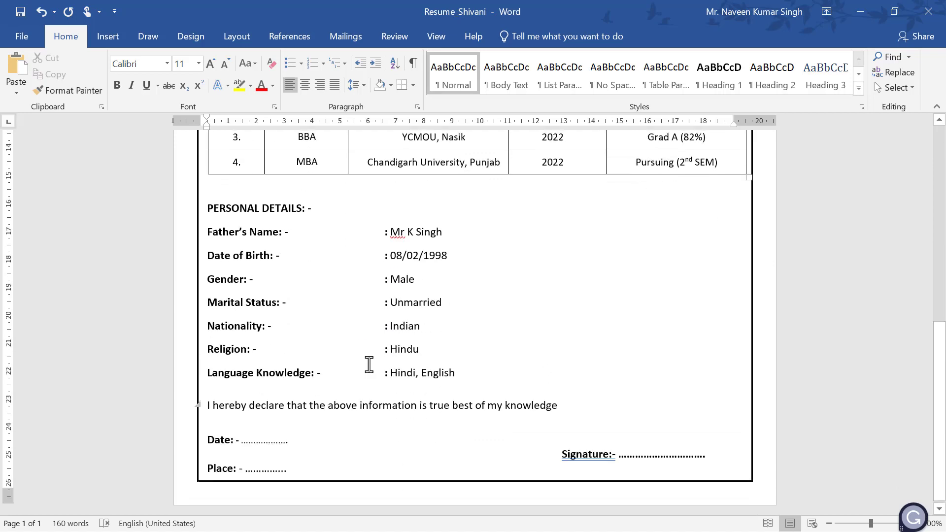
pyautogui.scroll(2, 369, 364)
pyautogui.scroll(3, 370, 364)
pyautogui.scroll(2, 368, 363)
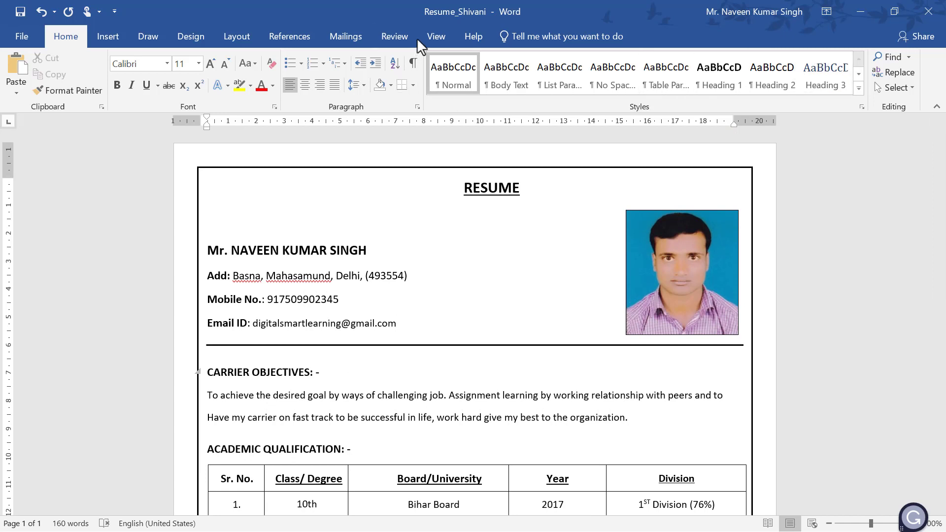
# Place the insertion point in the name line, then in the personal details.
pyautogui.click(270, 246)
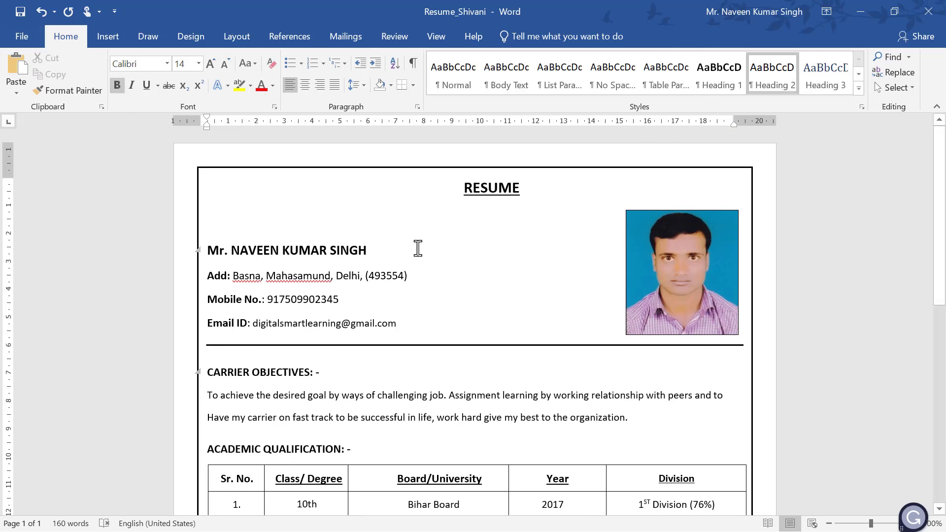
pyautogui.scroll(-3, 403, 270)
pyautogui.scroll(-2, 434, 272)
pyautogui.scroll(-3, 436, 274)
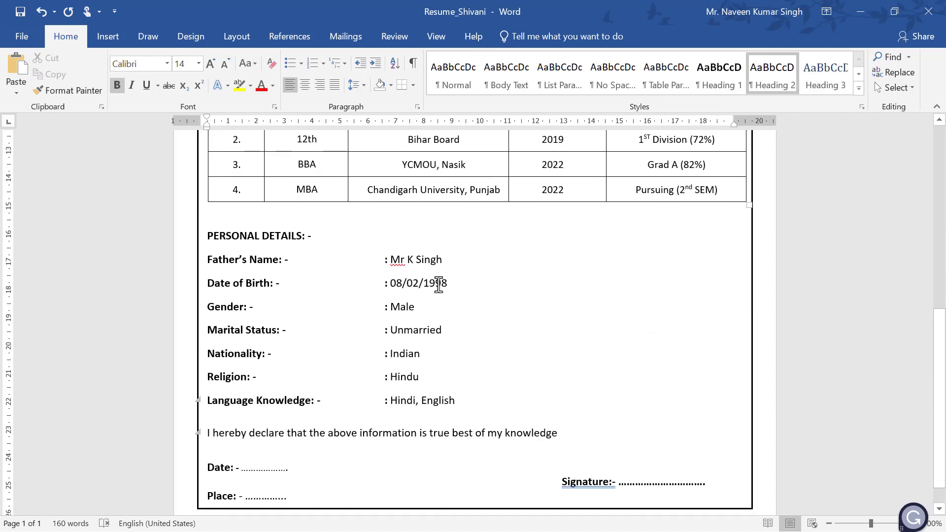
pyautogui.click(443, 315)
pyautogui.scroll(1, 486, 317)
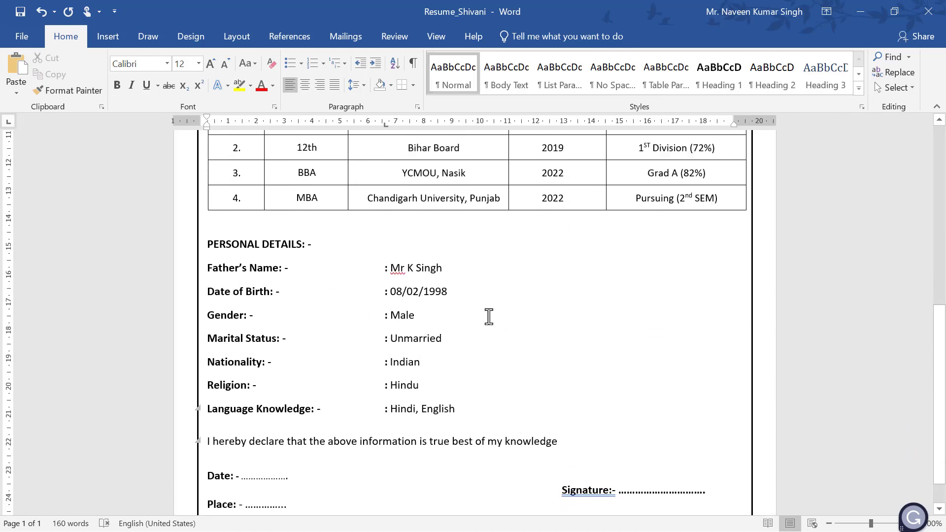
pyautogui.scroll(2, 488, 317)
pyautogui.scroll(3, 501, 316)
pyautogui.scroll(3, 454, 301)
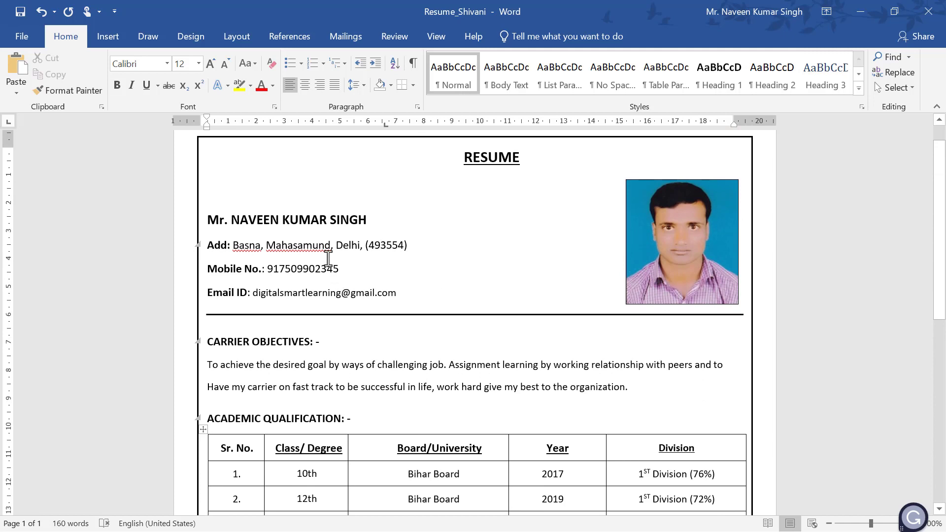
pyautogui.scroll(1, 400, 275)
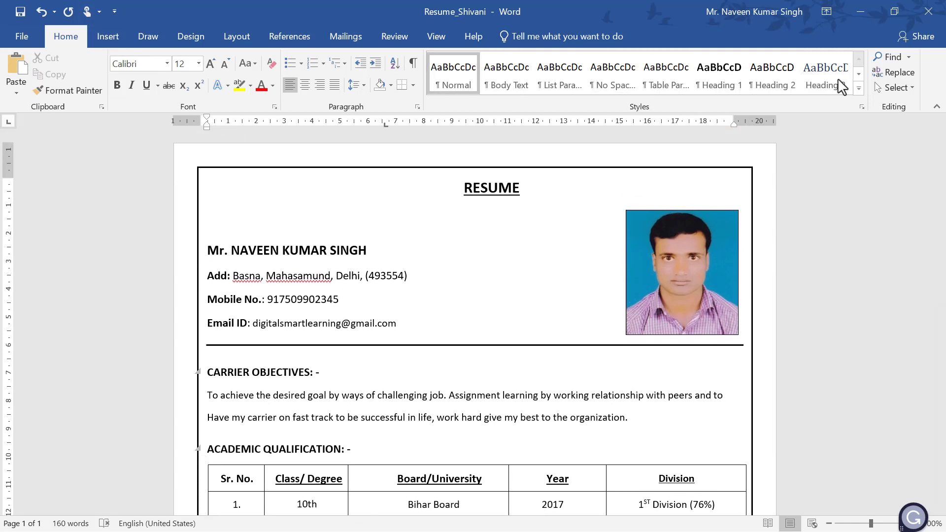
# Look through the Insert, Design and References tabs before returning to Home.
pyautogui.click(108, 36)
pyautogui.click(190, 36)
pyautogui.click(290, 36)
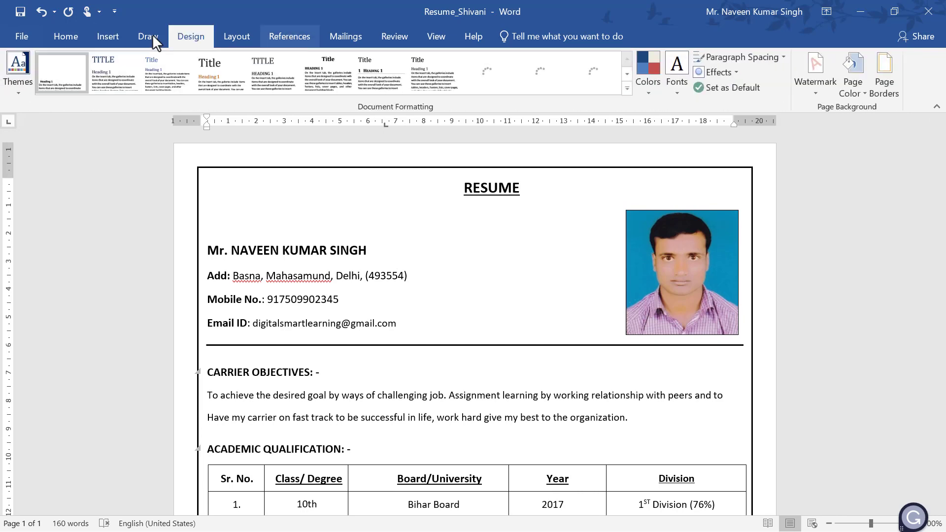
pyautogui.click(66, 36)
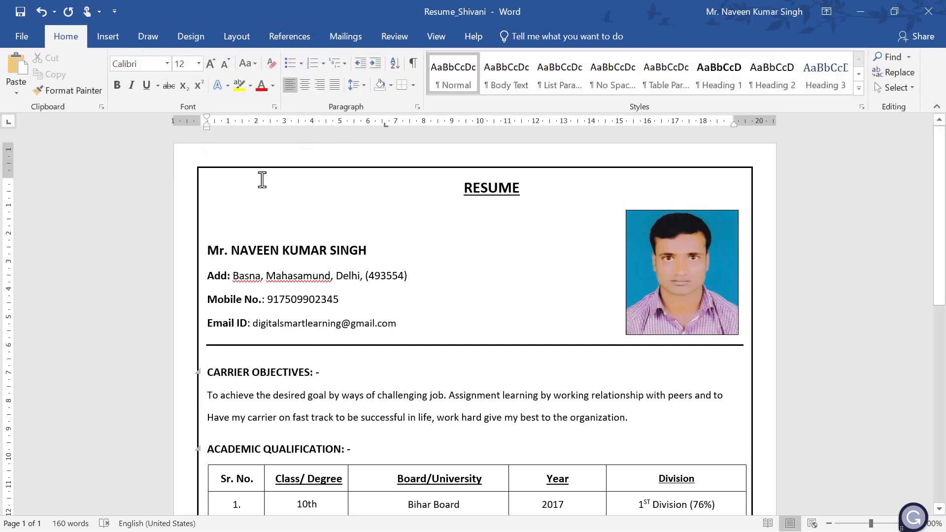
# Drag the Nationality line's left indent outward, then revert it with Ctrl+Z.
pyautogui.scroll(-1, 333, 338)
pyautogui.scroll(-3, 355, 310)
pyautogui.scroll(-1, 414, 317)
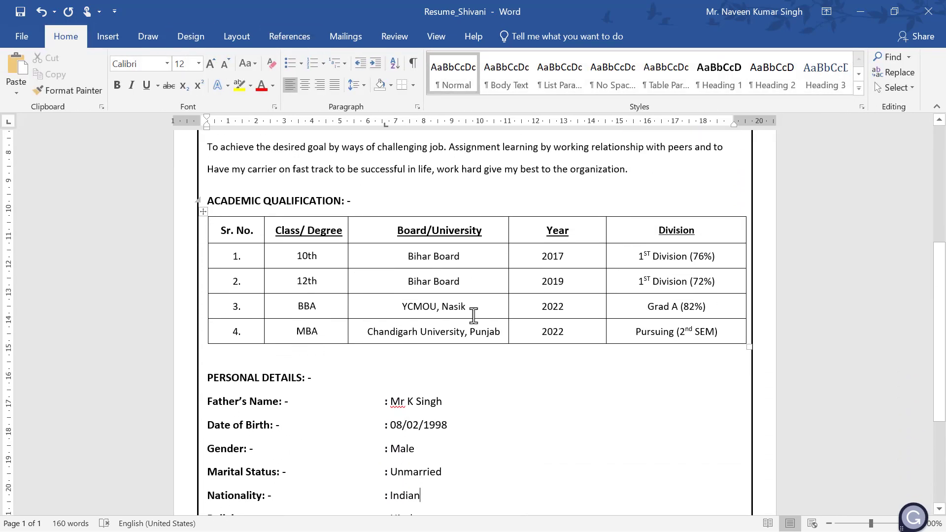
pyautogui.scroll(2, 257, 177)
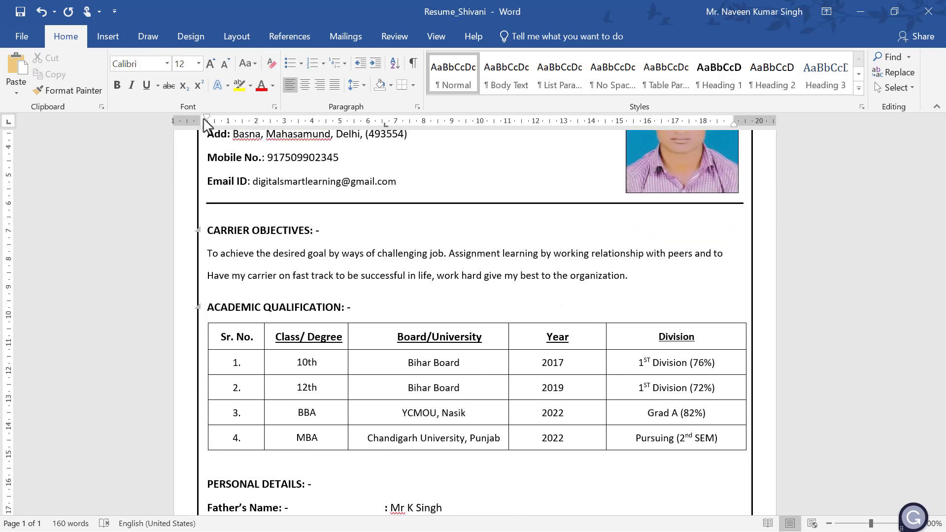
pyautogui.scroll(-2, 241, 132)
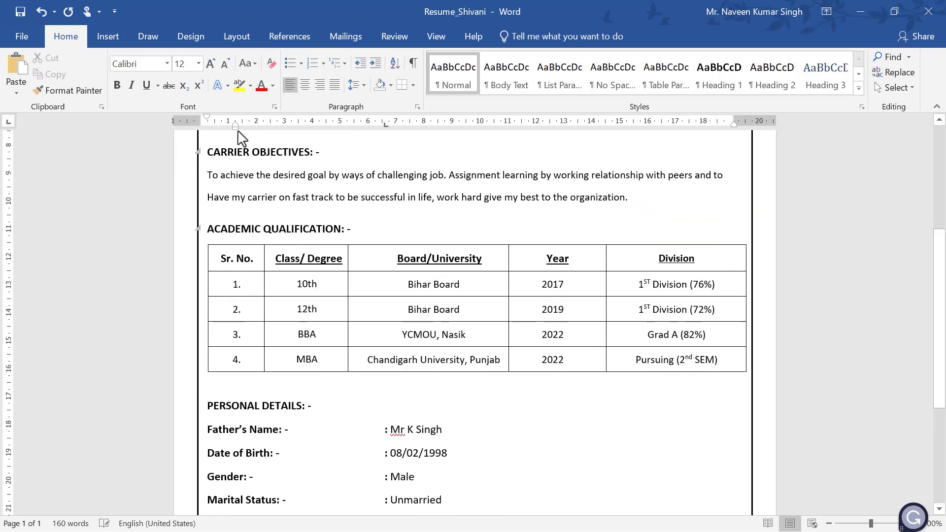
pyautogui.scroll(-1, 236, 133)
pyautogui.moveTo(234, 129); pyautogui.dragTo(203, 130)
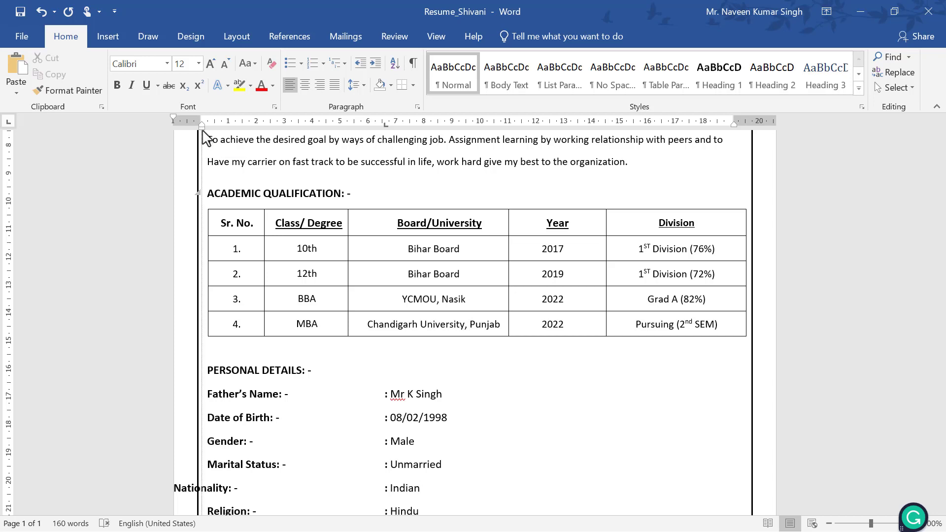
pyautogui.hotkey('ctrl', 'z')
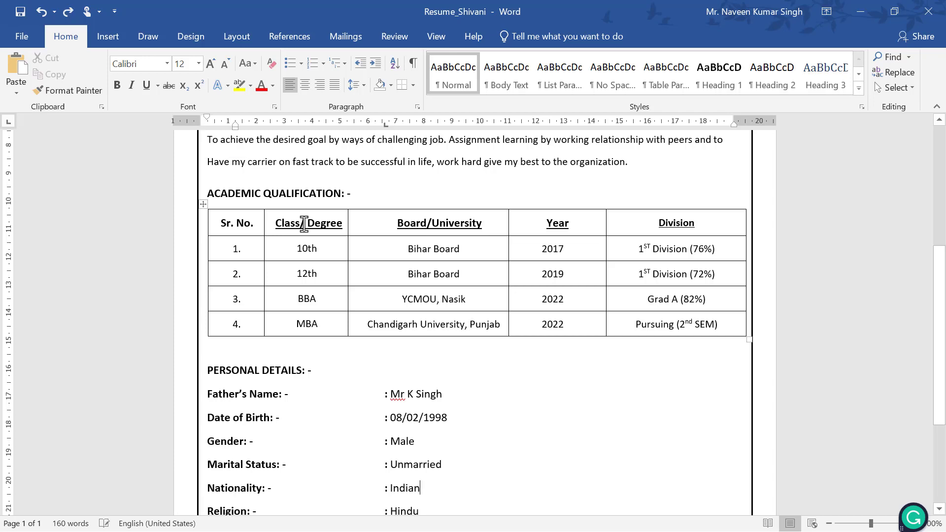
pyautogui.scroll(3, 302, 239)
pyautogui.scroll(3, 302, 239)
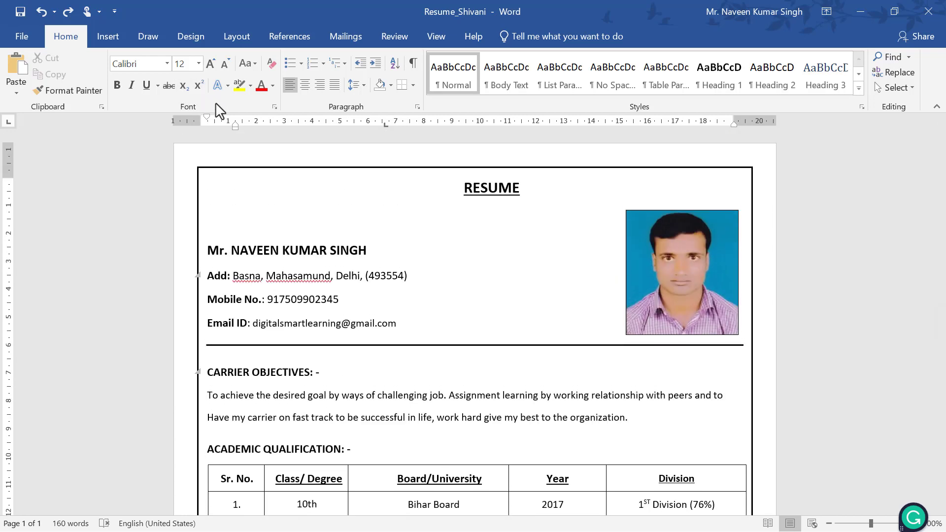
# Hide the ruler from the View options and show it again.
pyautogui.click(429, 39)
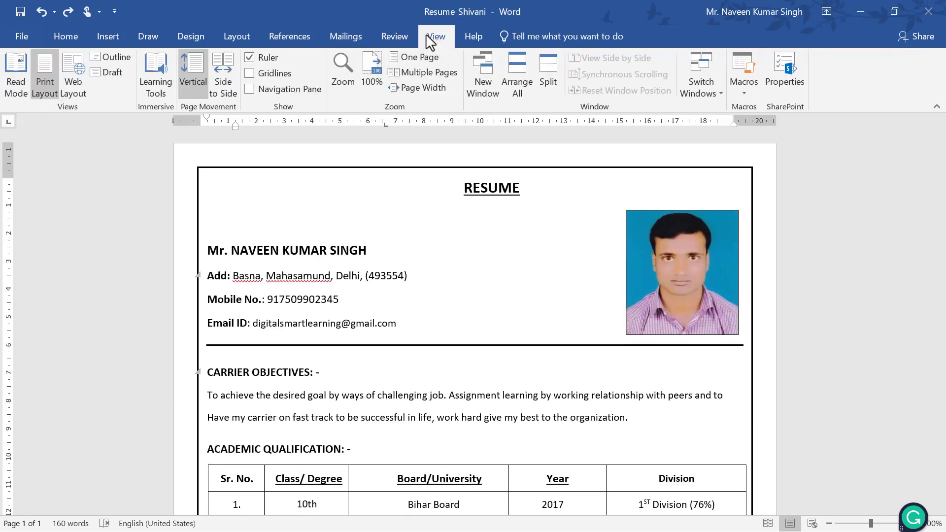
pyautogui.click(251, 58)
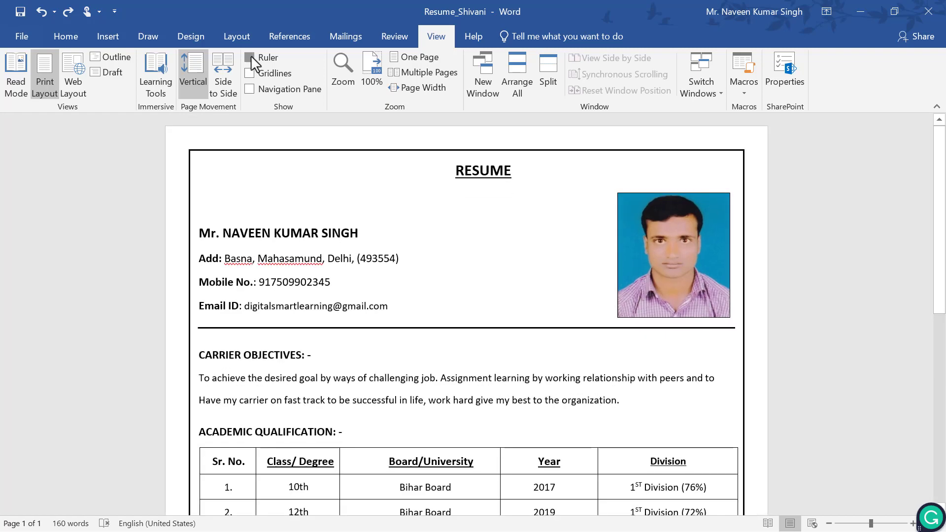
pyautogui.click(250, 57)
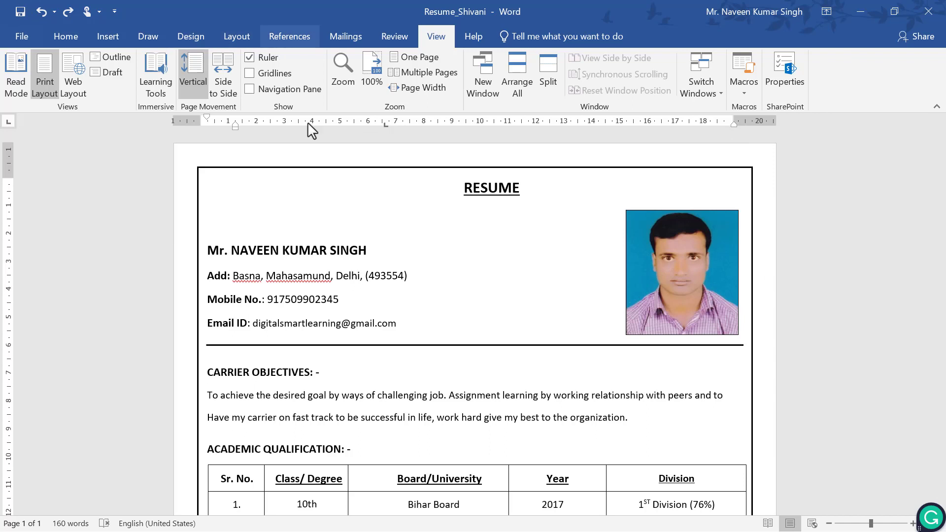
# Set custom margins of 1.23 cm top, 0.49 cm bottom, 0.99 cm left, 1.52 cm right.
pyautogui.click(238, 38)
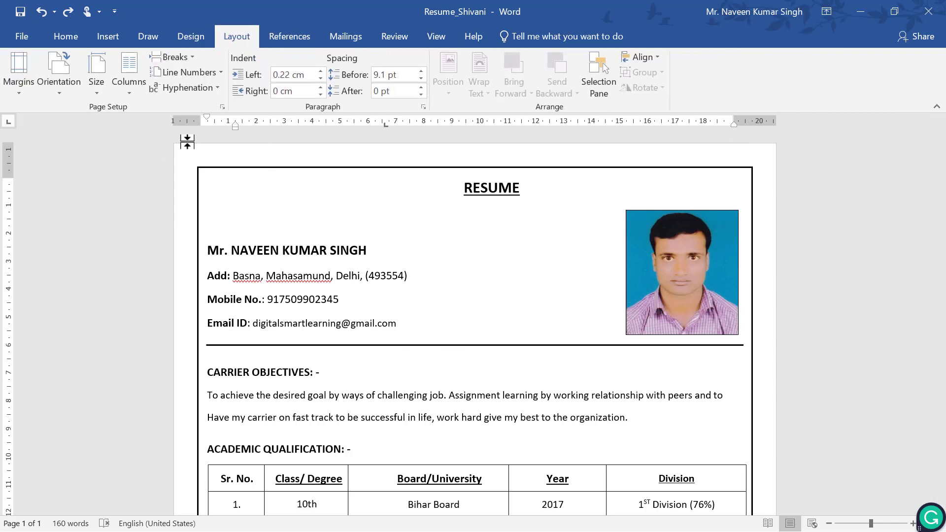
pyautogui.click(92, 90)
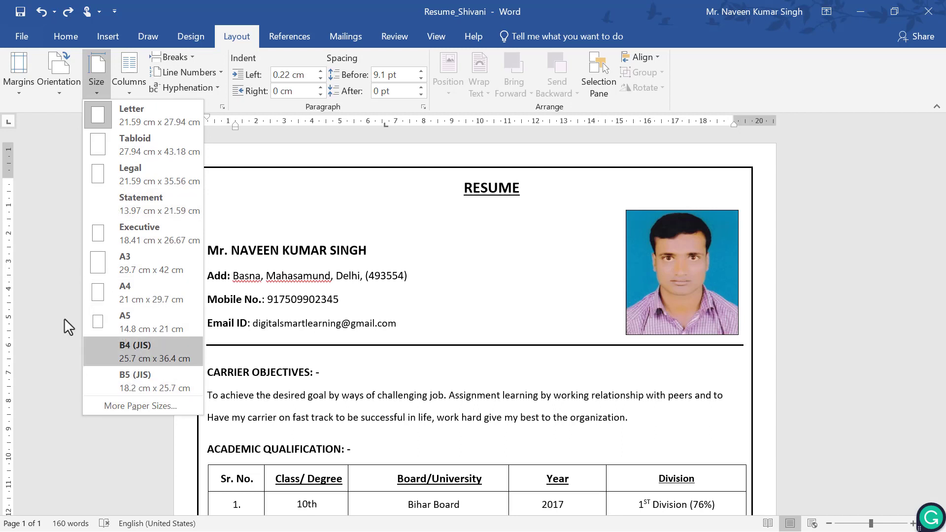
pyautogui.click(19, 89)
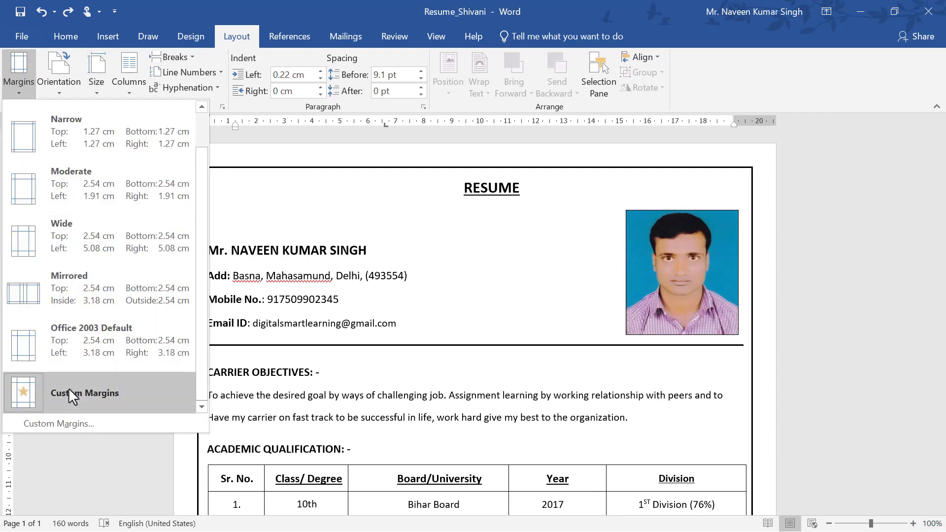
pyautogui.click(69, 388)
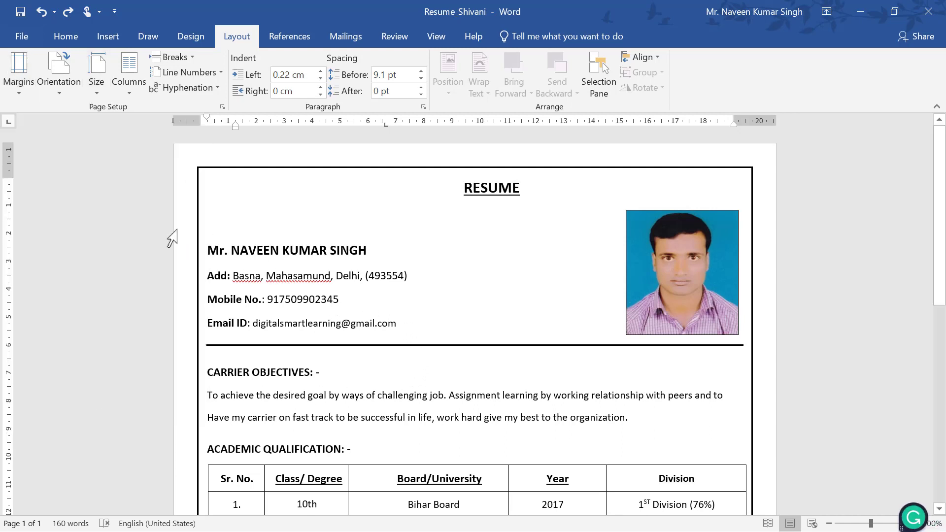
pyautogui.click(14, 94)
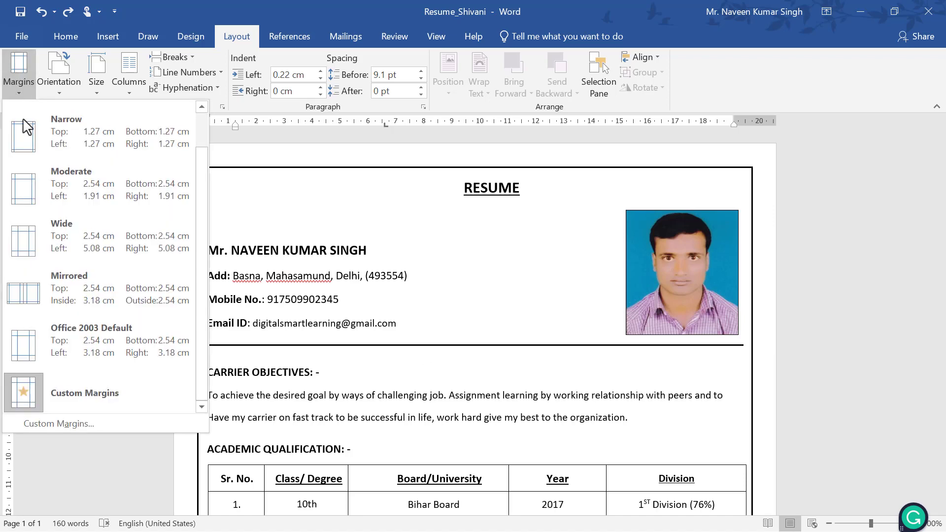
pyautogui.click(77, 424)
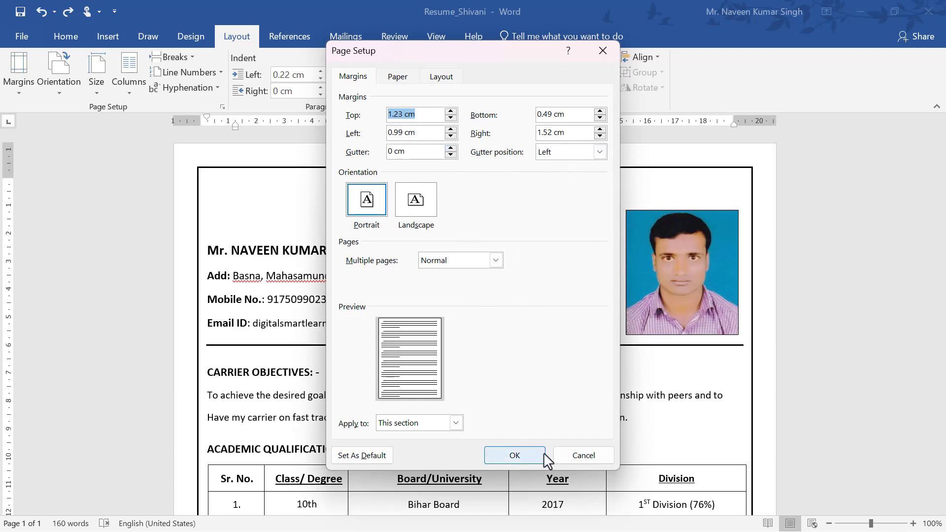
pyautogui.click(510, 457)
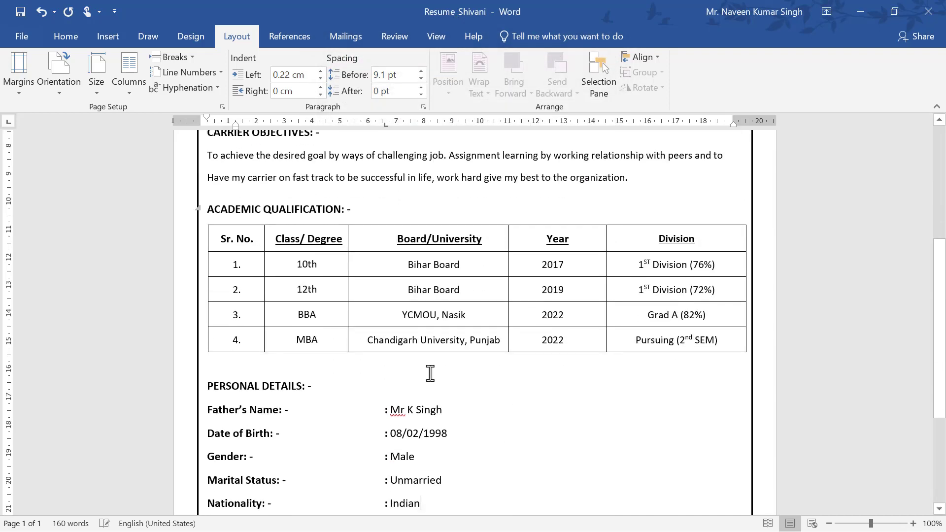
pyautogui.scroll(3, 564, 344)
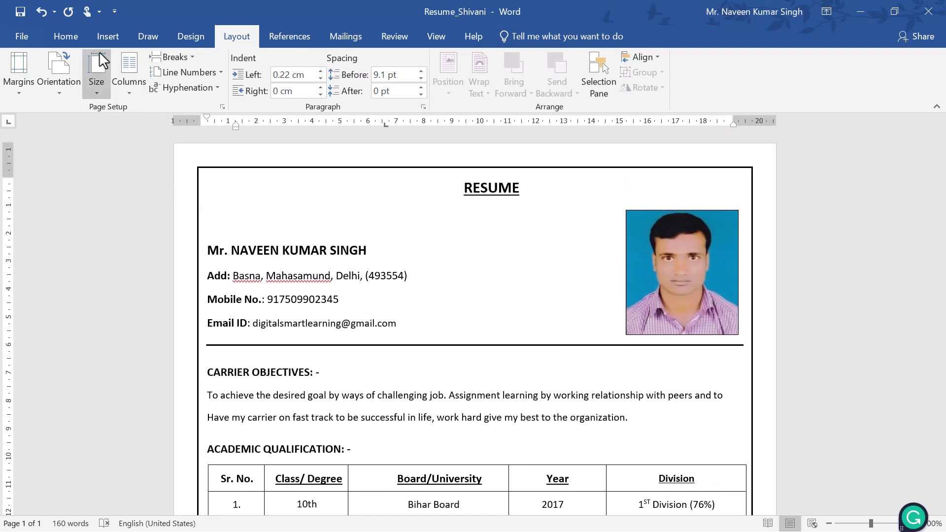
# Add a Box page border with a solid black 1½ pt line to the whole document.
pyautogui.click(189, 39)
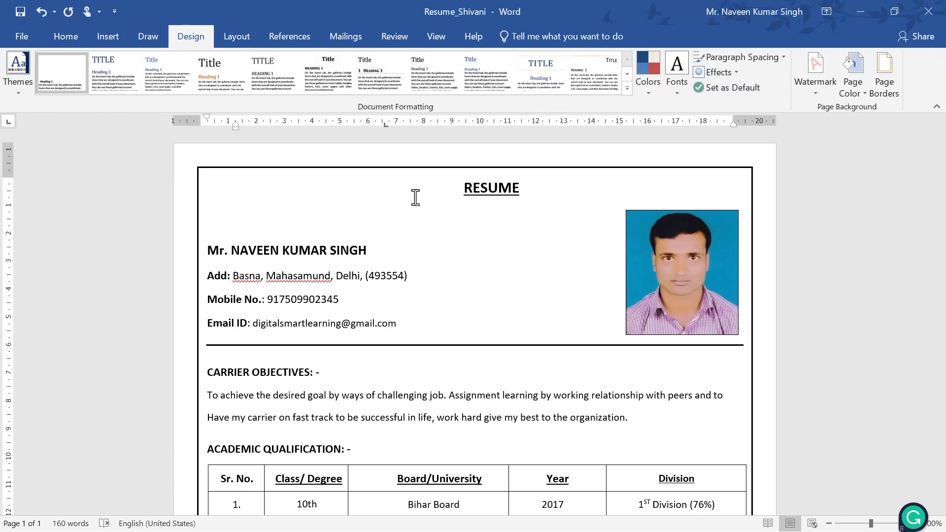
pyautogui.click(887, 92)
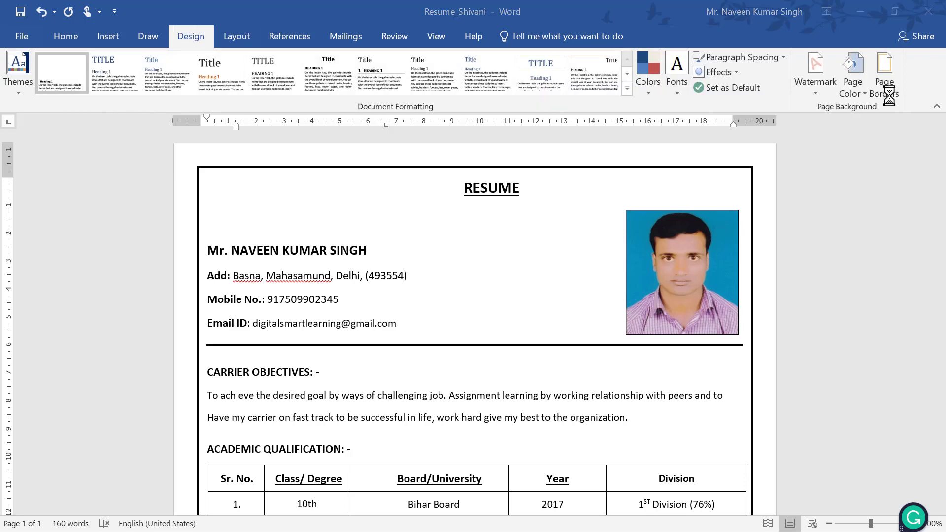
pyautogui.click(401, 170)
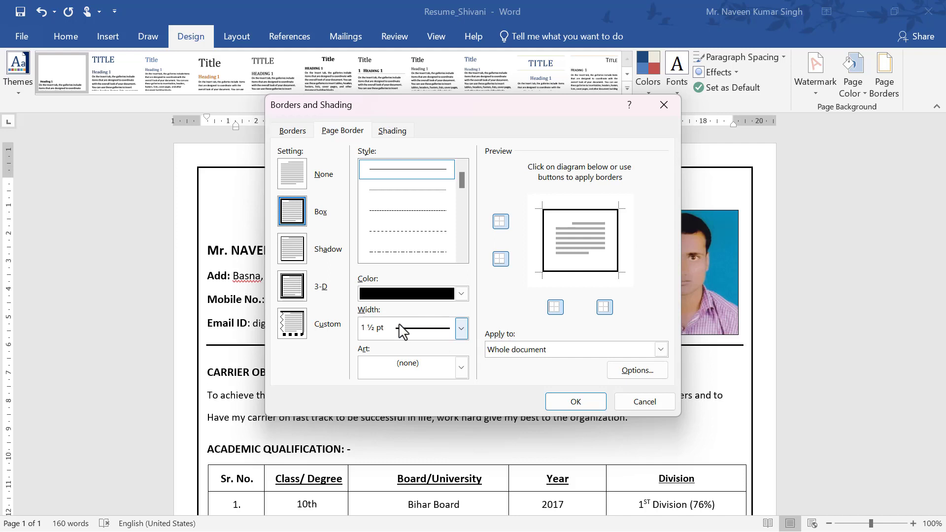
pyautogui.click(462, 328)
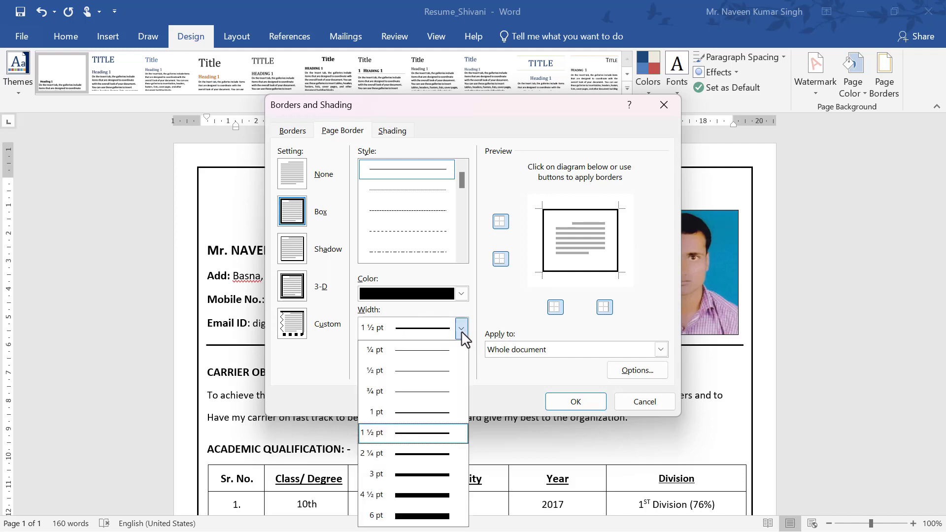
pyautogui.click(462, 328)
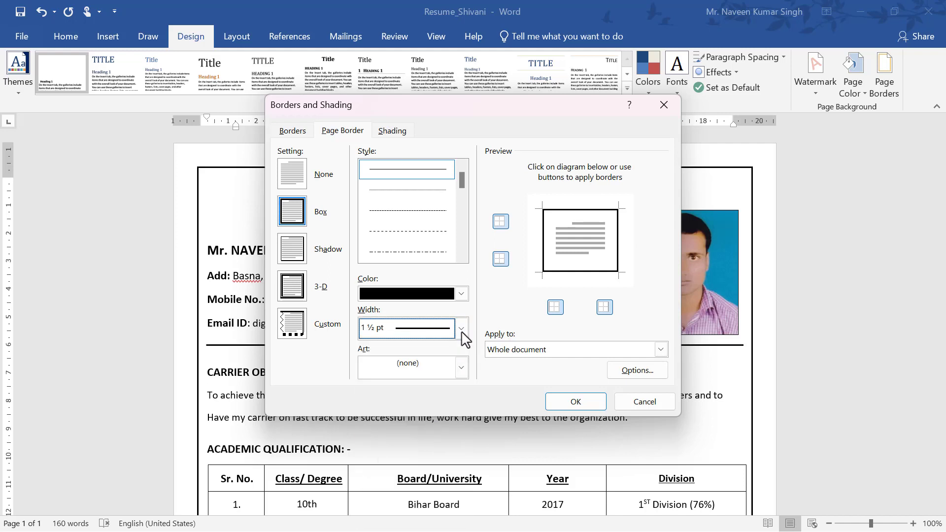
pyautogui.click(567, 400)
pyautogui.scroll(-3, 490, 370)
pyautogui.scroll(3, 490, 370)
pyautogui.scroll(5, 348, 358)
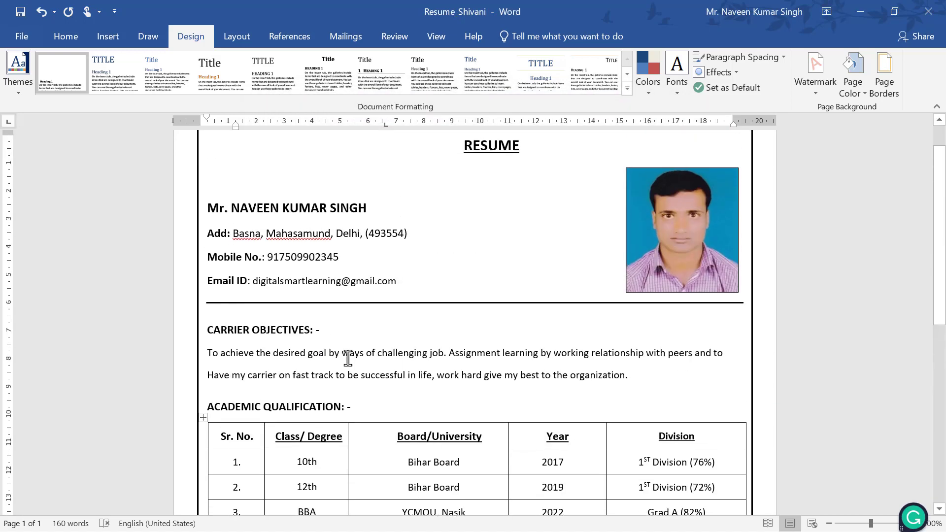
# Select and deselect the RESUME title and the name line to inspect their formatting.
pyautogui.doubleClick(480, 144)
pyautogui.click(510, 151)
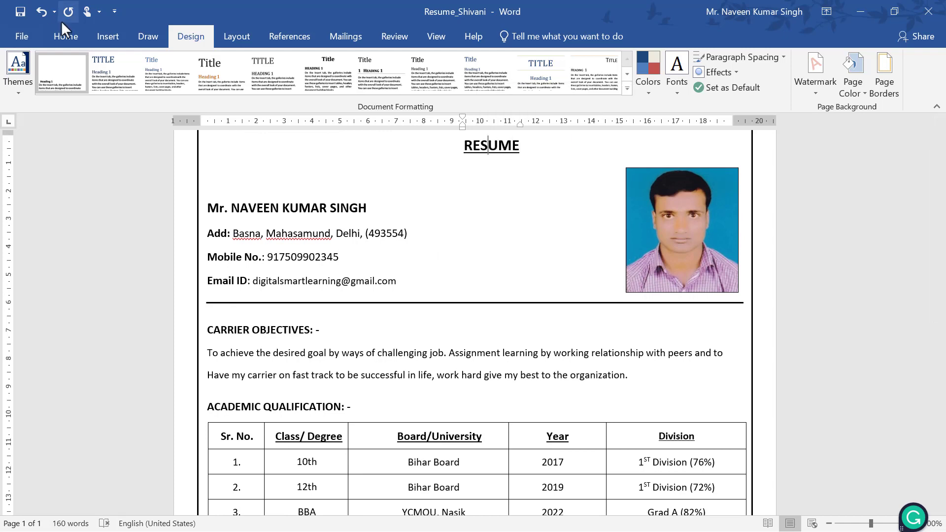
pyautogui.click(64, 33)
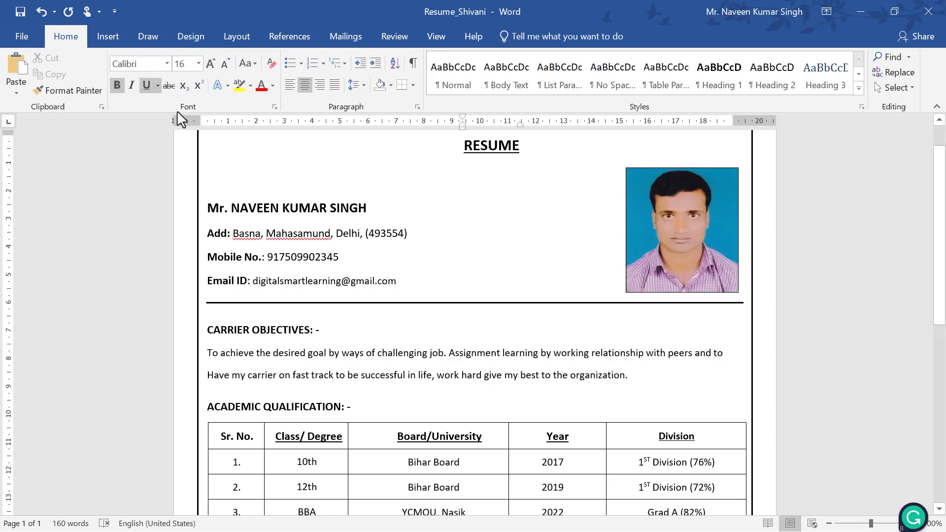
pyautogui.click(233, 208)
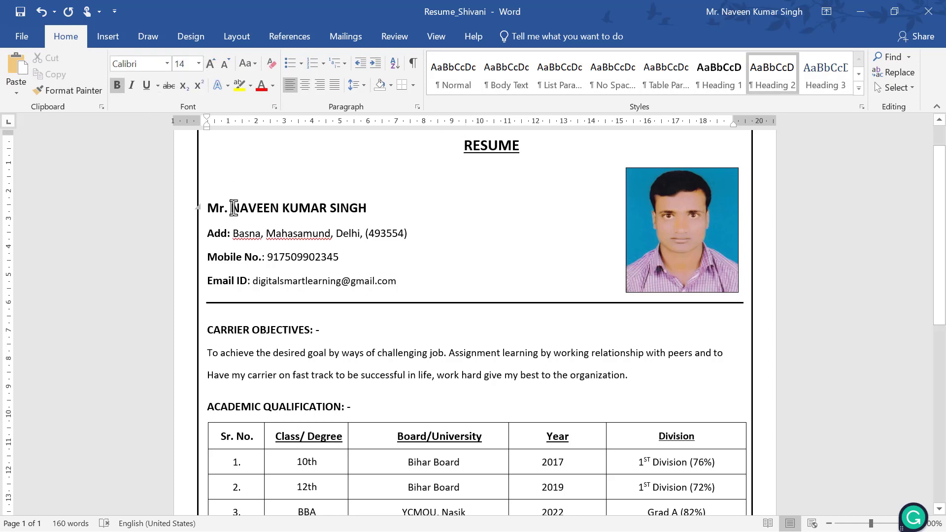
pyautogui.moveTo(380, 211); pyautogui.dragTo(210, 207)
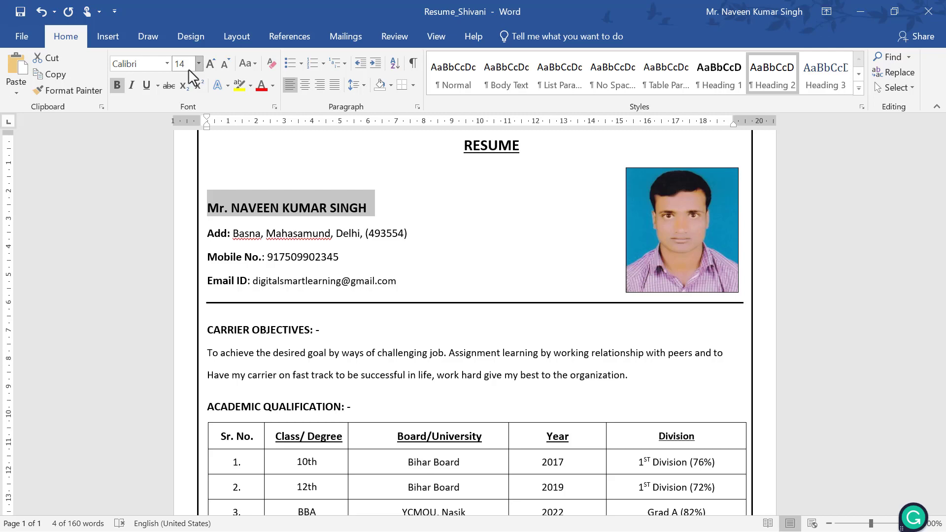
pyautogui.click(254, 234)
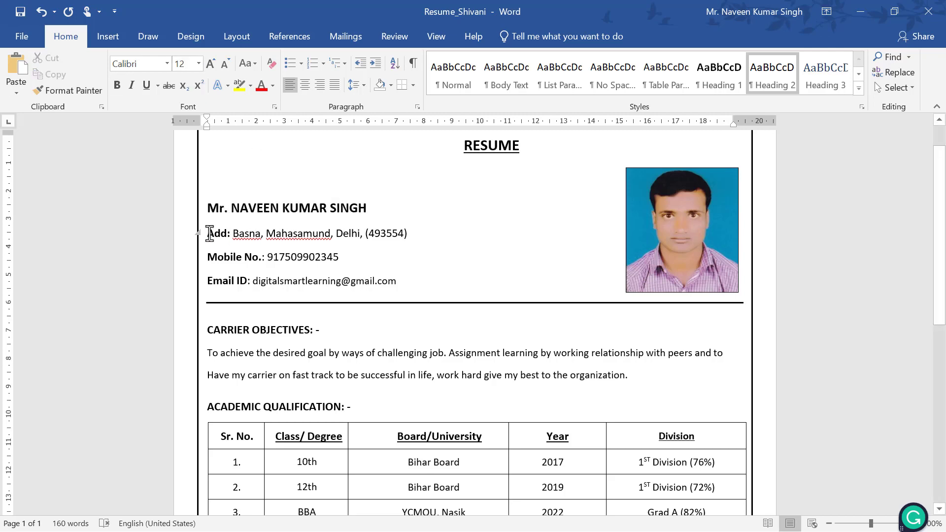
# Check the Add: label's formatting, then select the profile photo.
pyautogui.scroll(-3, 376, 416)
pyautogui.scroll(3, 385, 372)
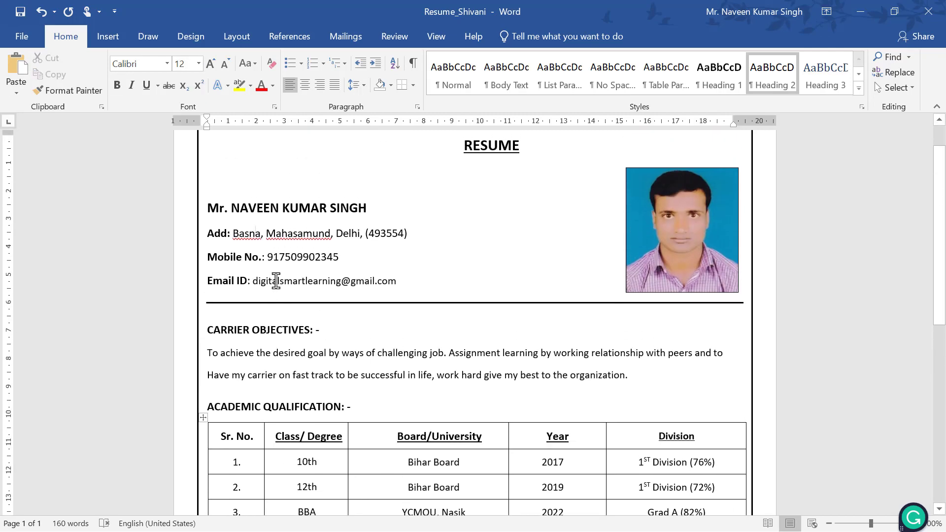
pyautogui.click(221, 233)
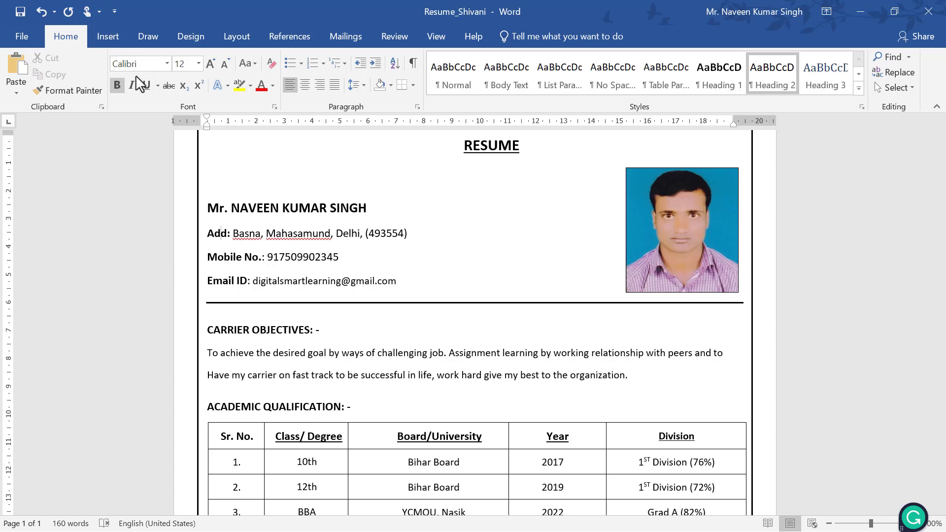
pyautogui.scroll(-1, 219, 195)
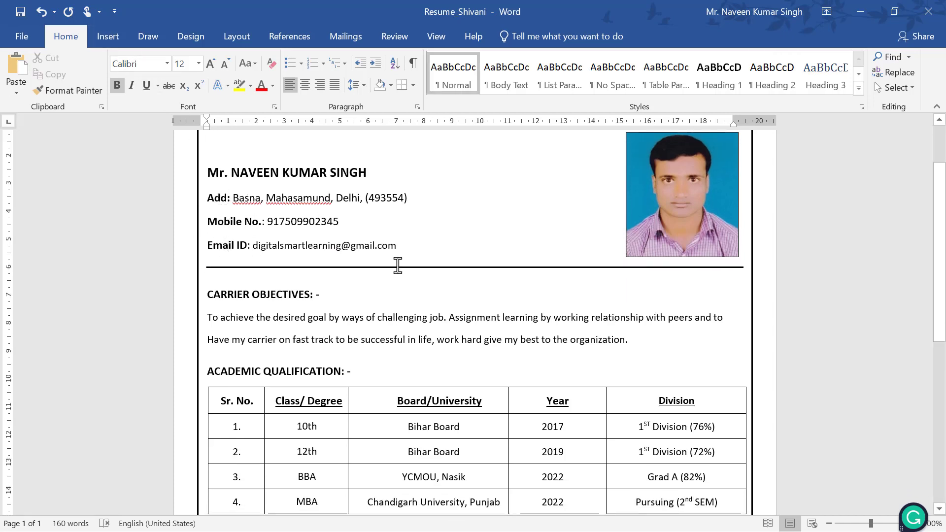
pyautogui.scroll(-2, 395, 266)
pyautogui.scroll(3, 350, 255)
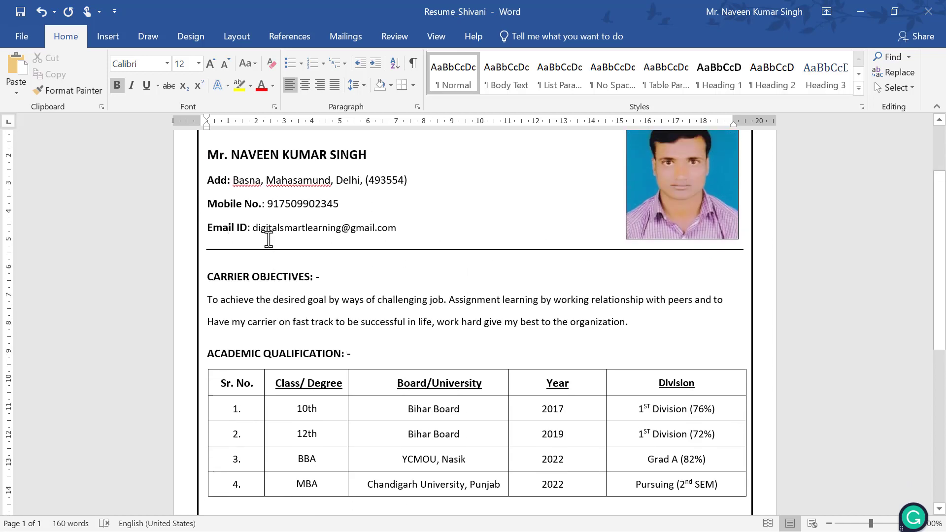
pyautogui.click(704, 217)
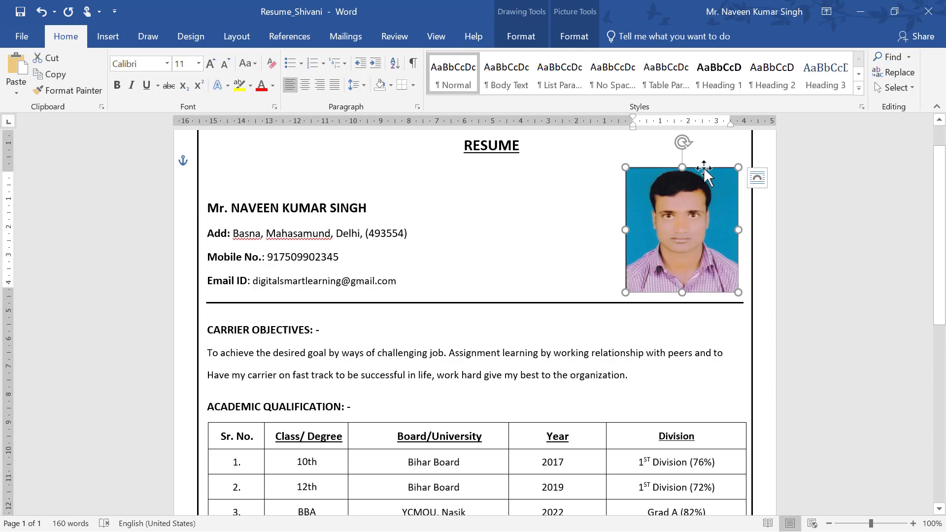
# Delete the photo and draw a custom text box at the page's top right.
pyautogui.press('Delete')
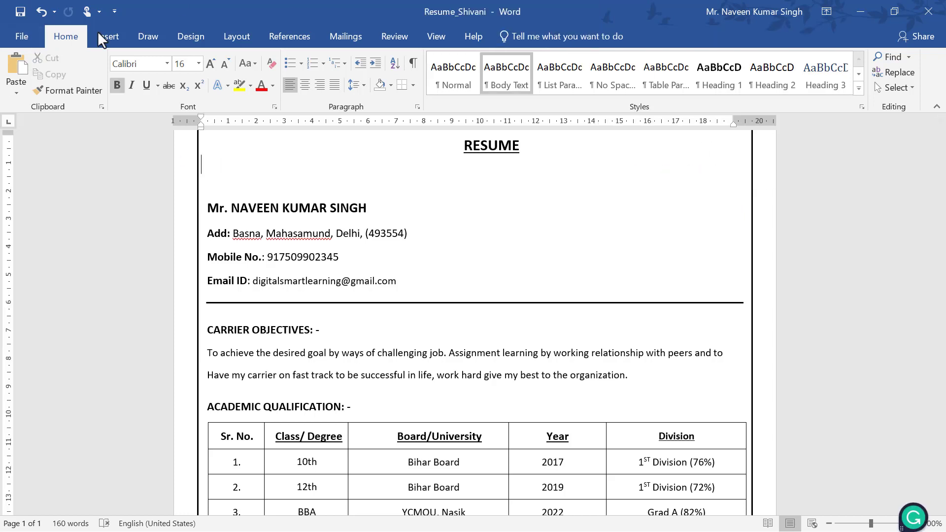
pyautogui.click(102, 34)
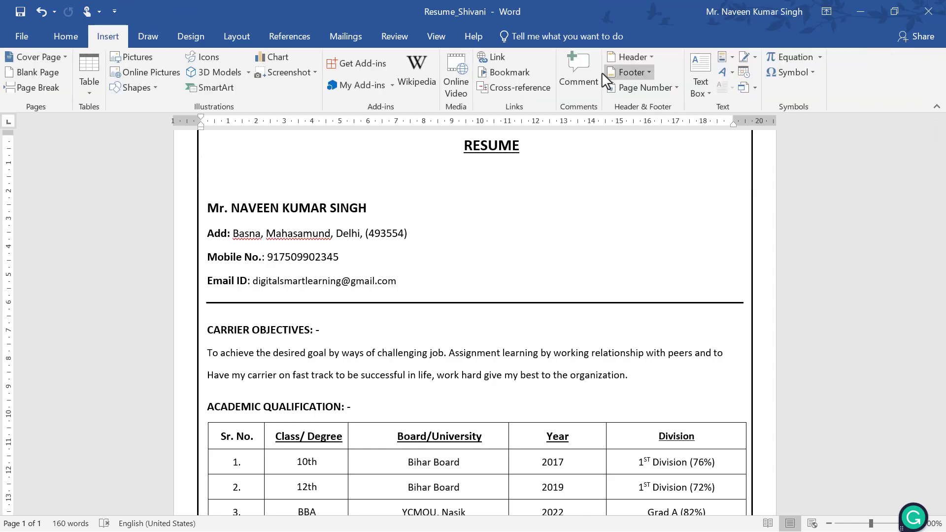
pyautogui.click(699, 84)
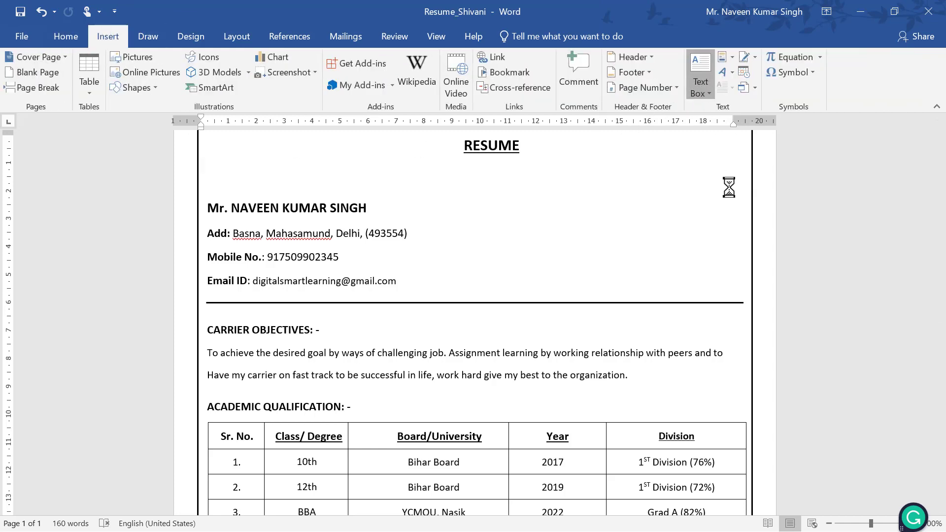
pyautogui.click(712, 407)
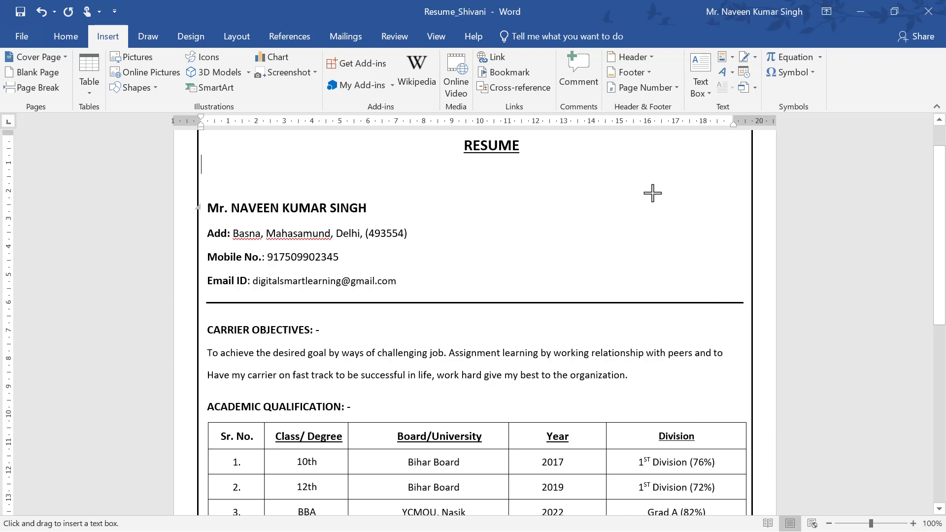
pyautogui.moveTo(643, 180); pyautogui.dragTo(731, 279)
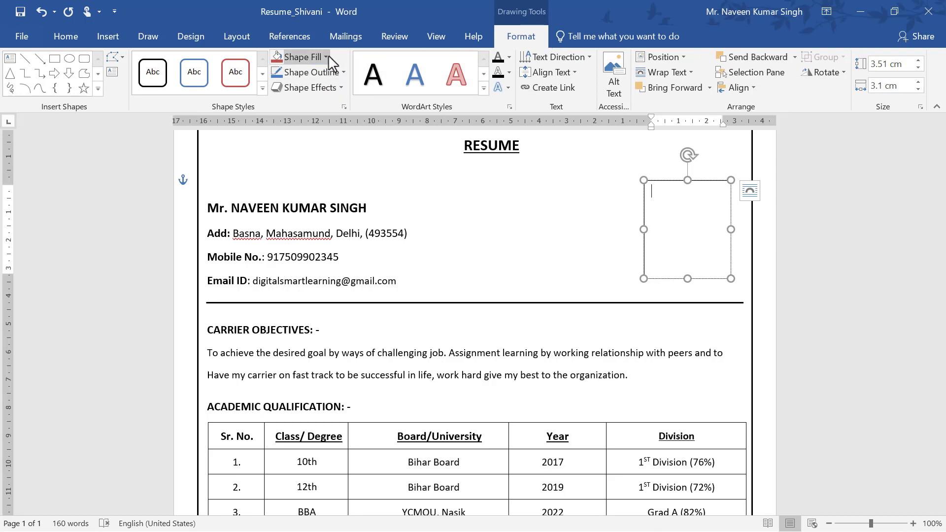
# Fill the text box with the profile photo file, then delete it again.
pyautogui.click(298, 57)
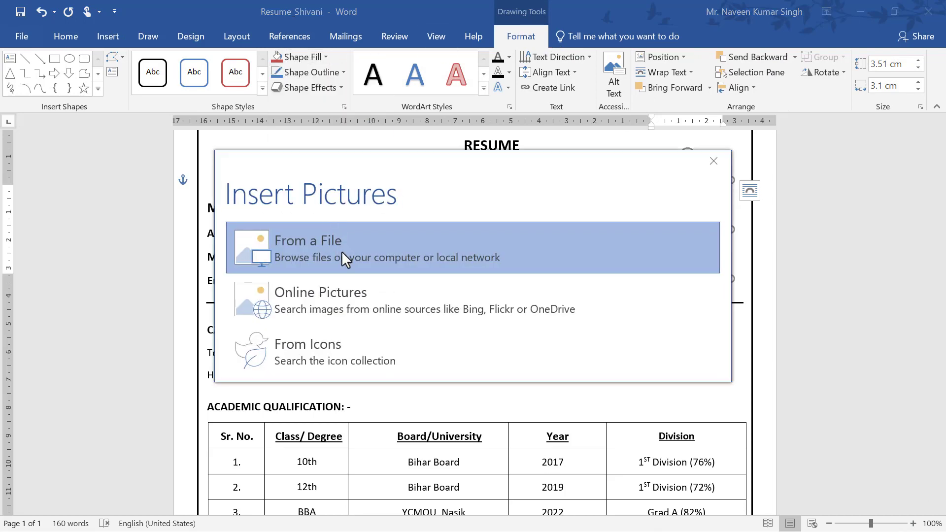
pyautogui.click(344, 249)
pyautogui.click(589, 121)
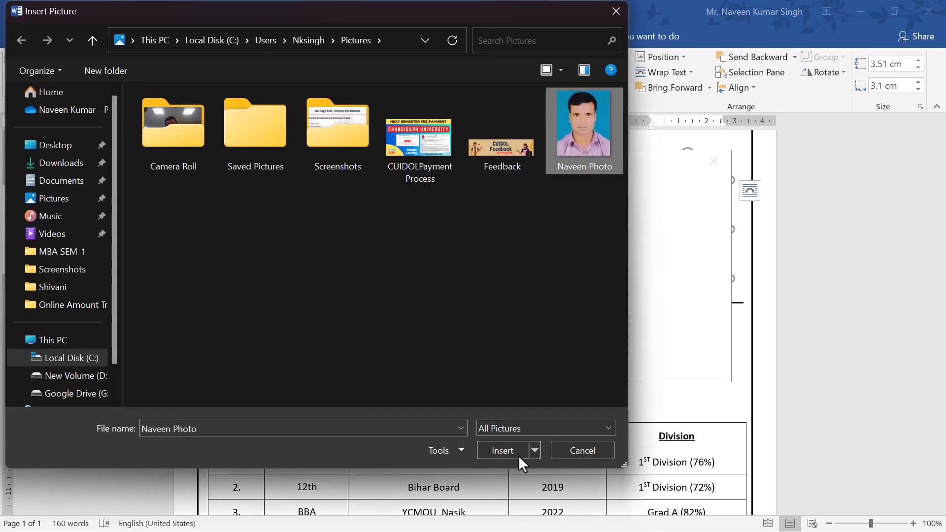
pyautogui.click(506, 449)
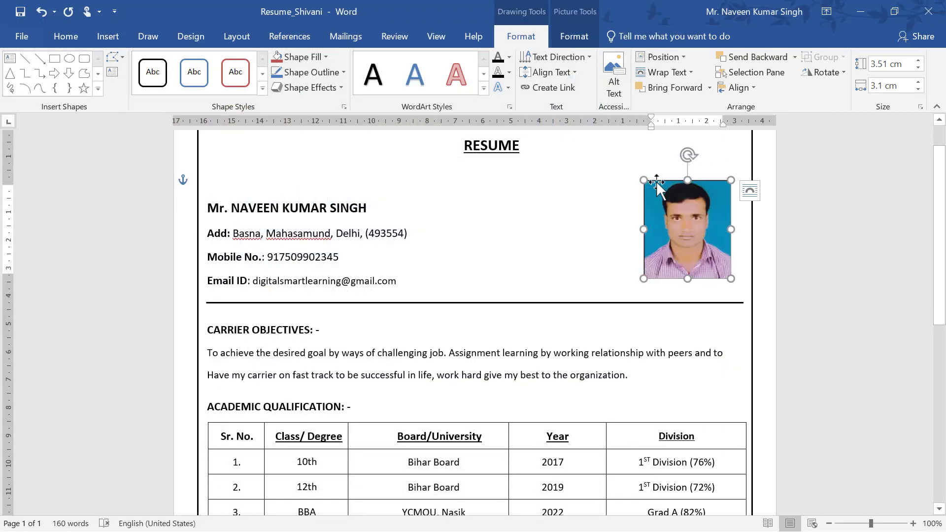
pyautogui.press('Delete')
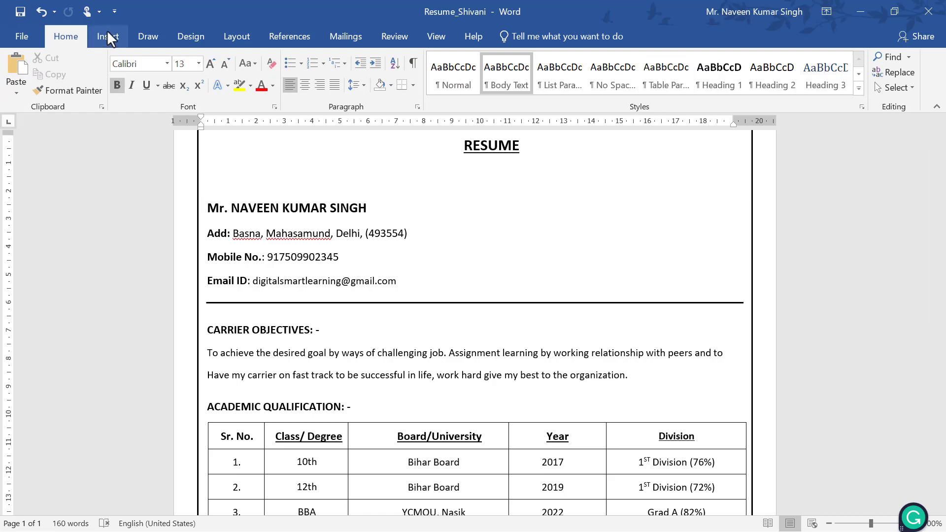
# Draw a rectangle at the page's top right and fill it with the profile photo file.
pyautogui.click(108, 36)
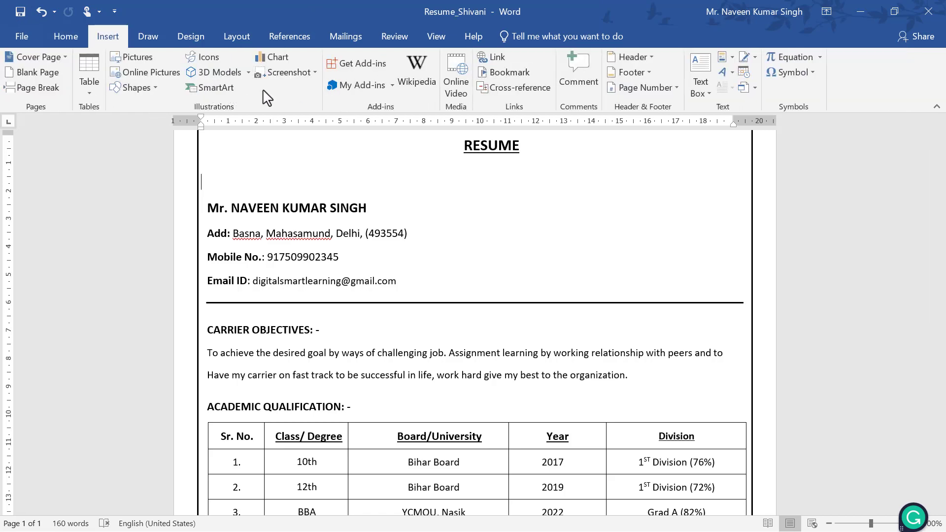
pyautogui.click(158, 91)
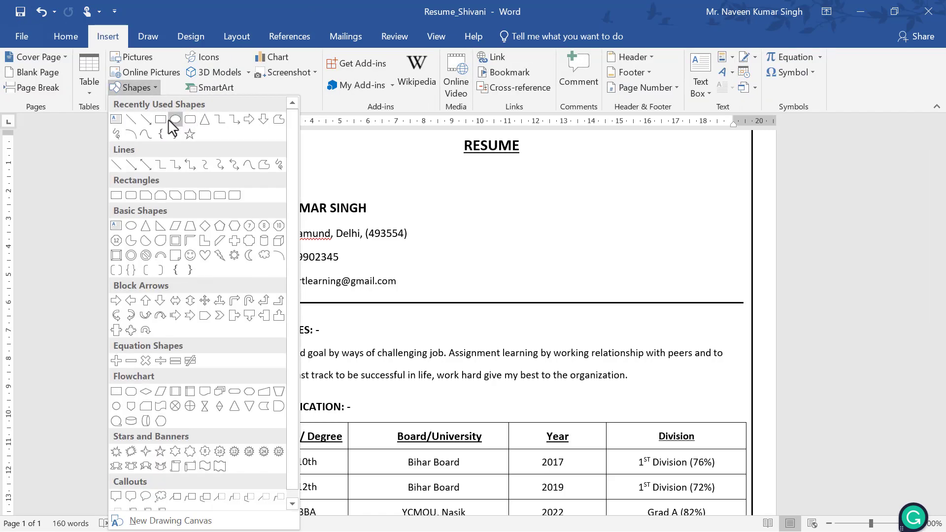
pyautogui.click(168, 120)
pyautogui.moveTo(648, 184); pyautogui.dragTo(737, 296)
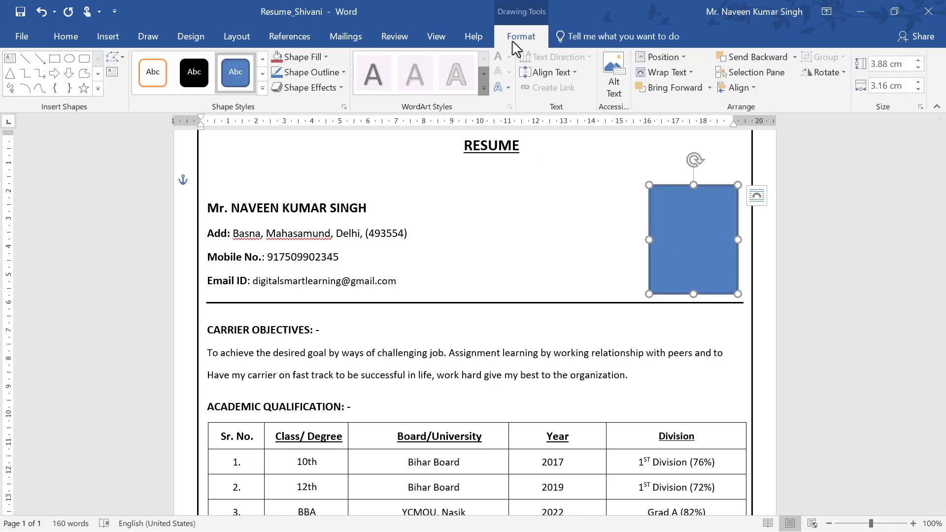
pyautogui.click(320, 58)
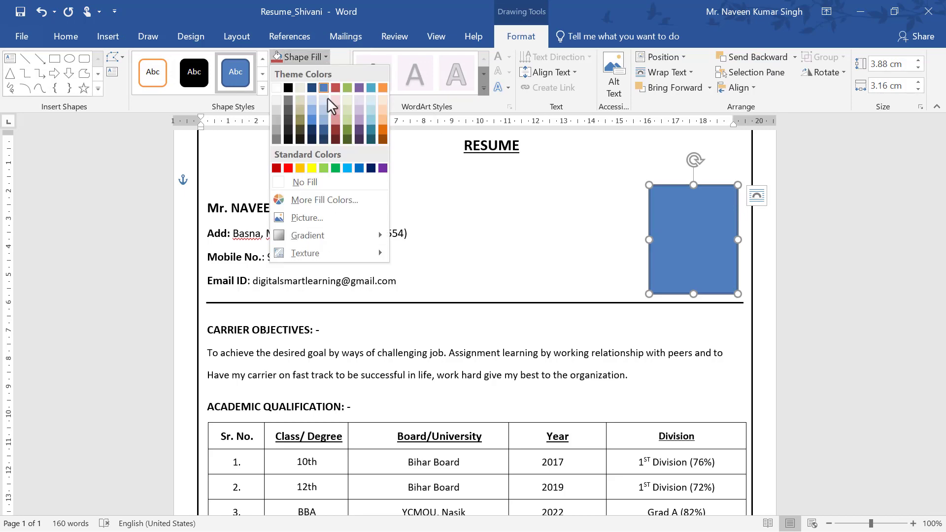
pyautogui.click(306, 218)
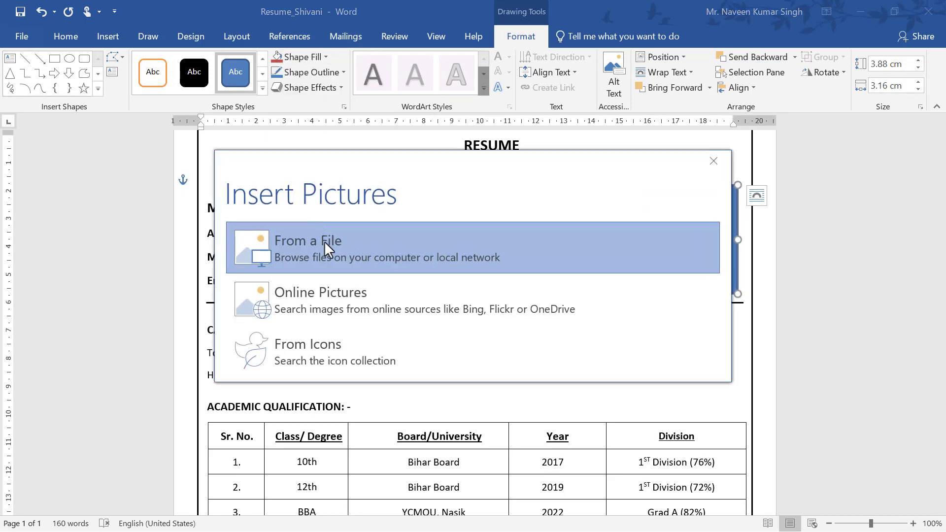
pyautogui.click(585, 265)
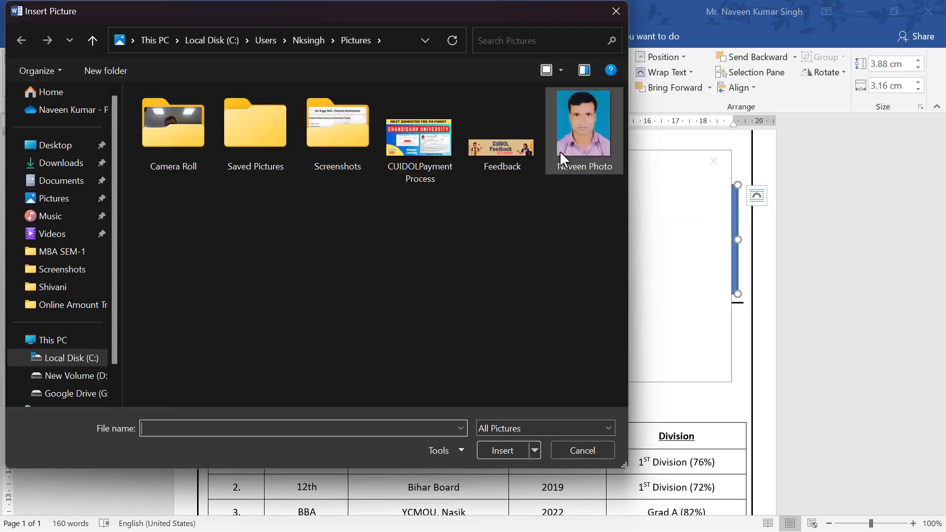
pyautogui.click(562, 148)
pyautogui.click(513, 450)
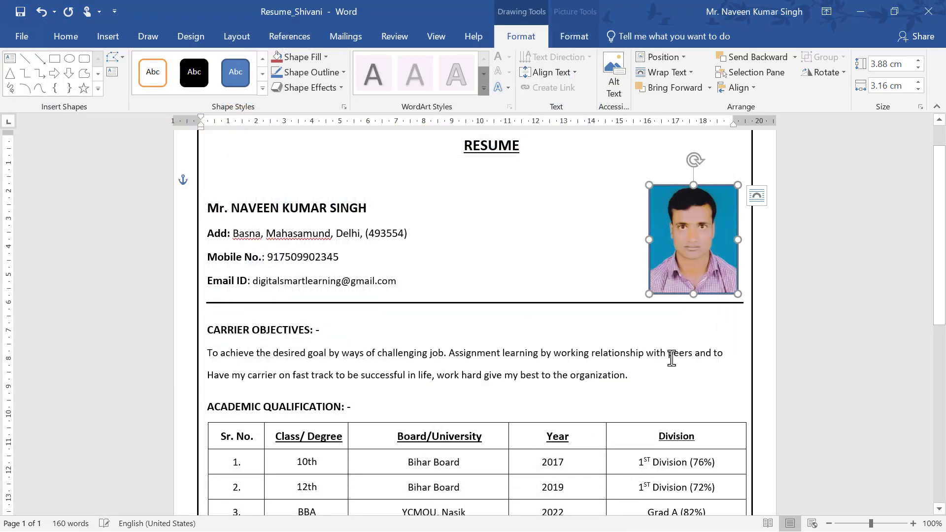
pyautogui.click(625, 255)
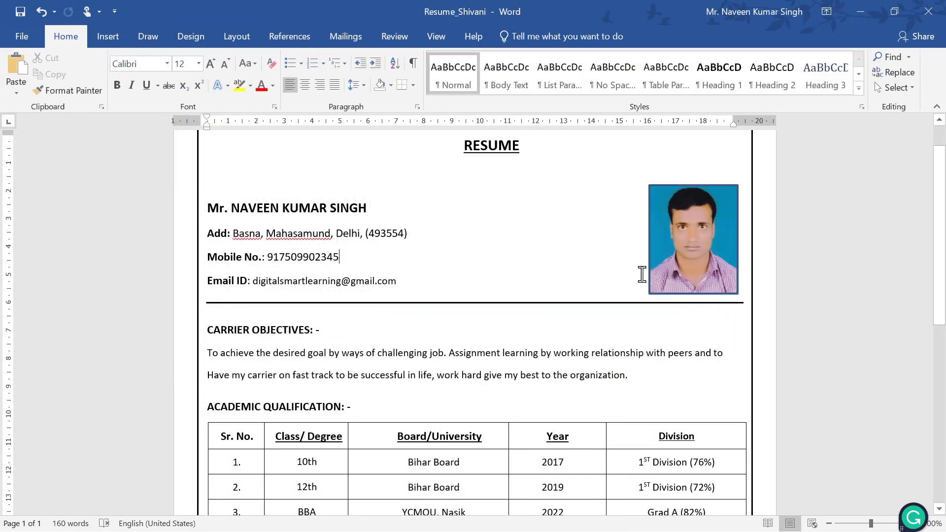
pyautogui.scroll(-3, 640, 274)
pyautogui.scroll(1, 621, 276)
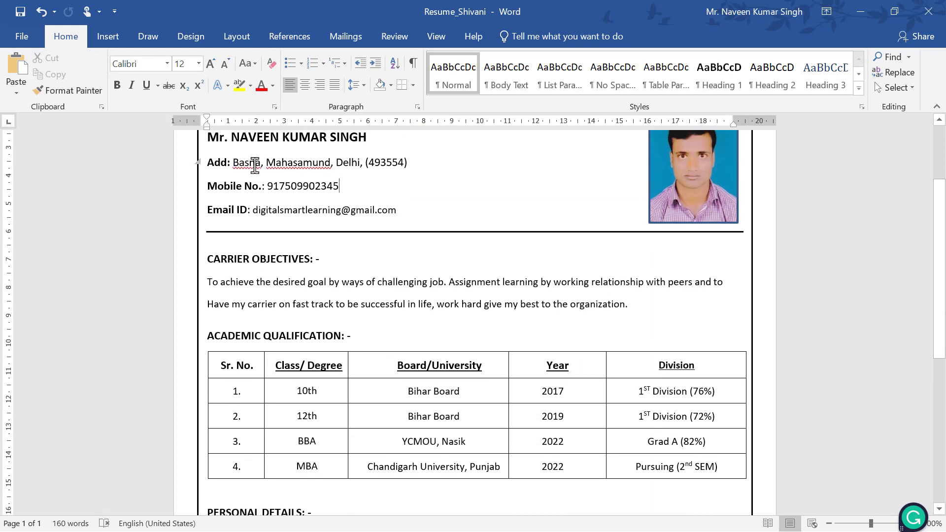
pyautogui.click(233, 187)
pyautogui.scroll(-1, 316, 193)
pyautogui.scroll(-2, 296, 185)
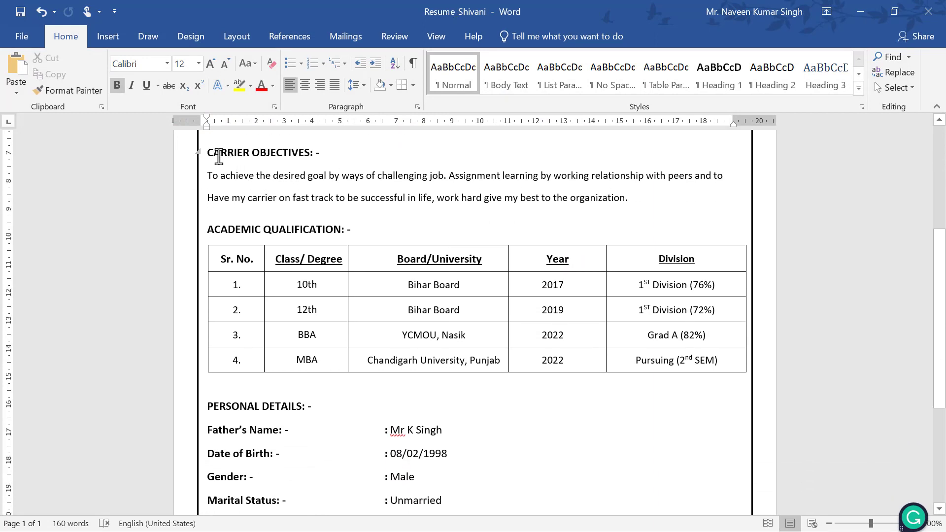
pyautogui.moveTo(206, 153); pyautogui.dragTo(319, 152)
pyautogui.click(430, 176)
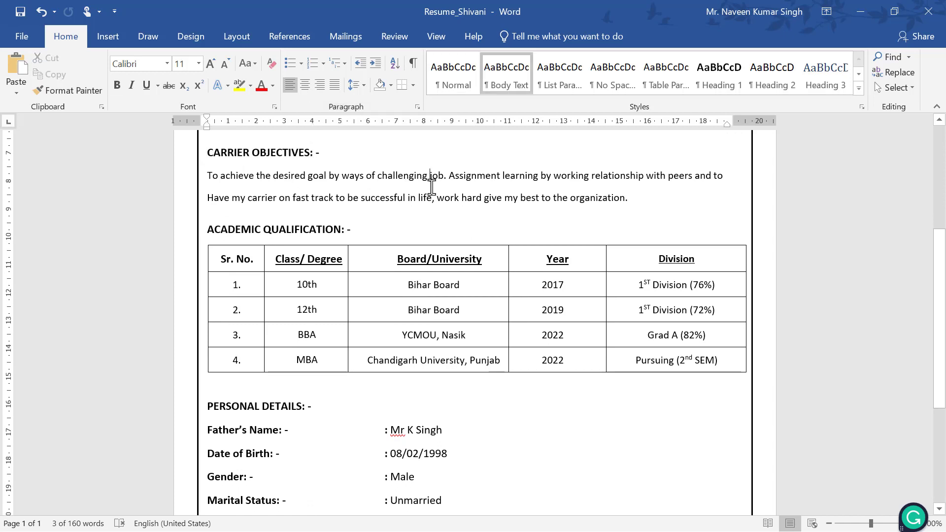
pyautogui.scroll(-1, 439, 266)
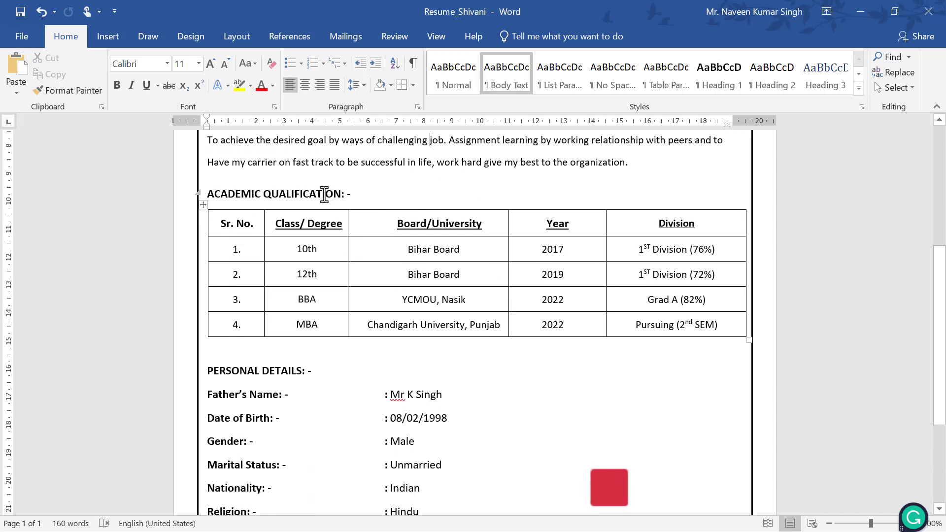
pyautogui.click(243, 192)
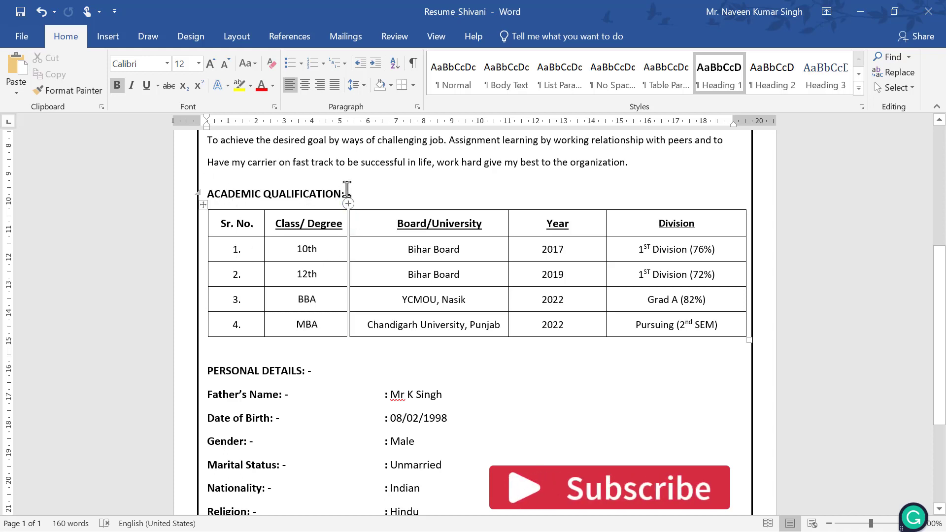
pyautogui.moveTo(353, 193); pyautogui.dragTo(207, 193)
pyautogui.click(249, 63)
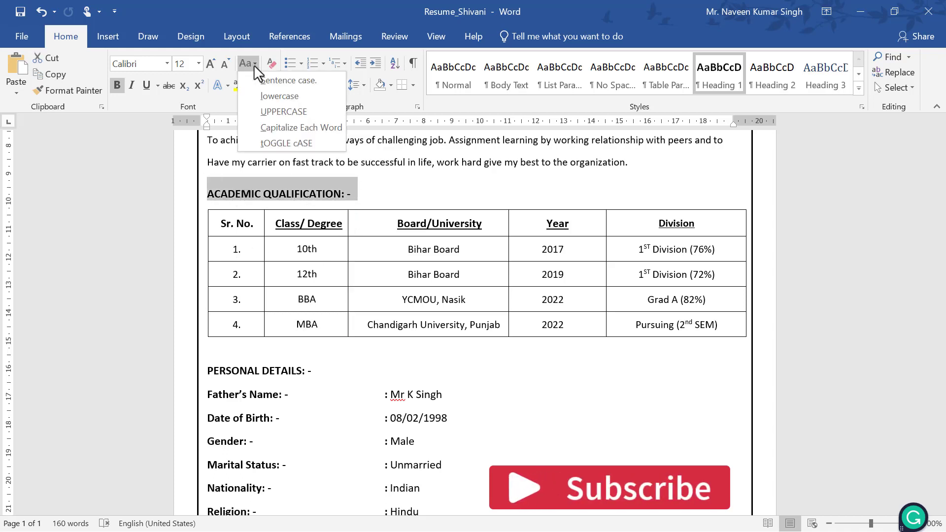
pyautogui.click(281, 124)
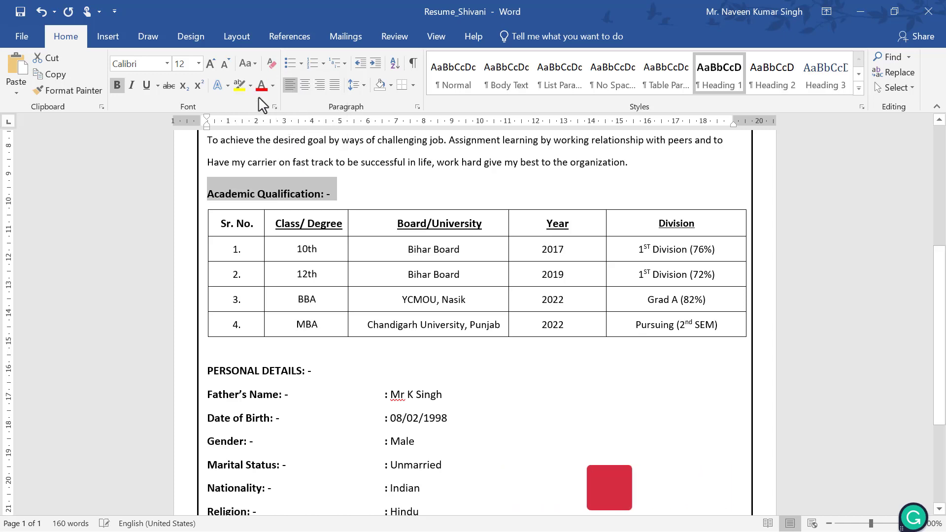
pyautogui.click(249, 63)
pyautogui.click(273, 109)
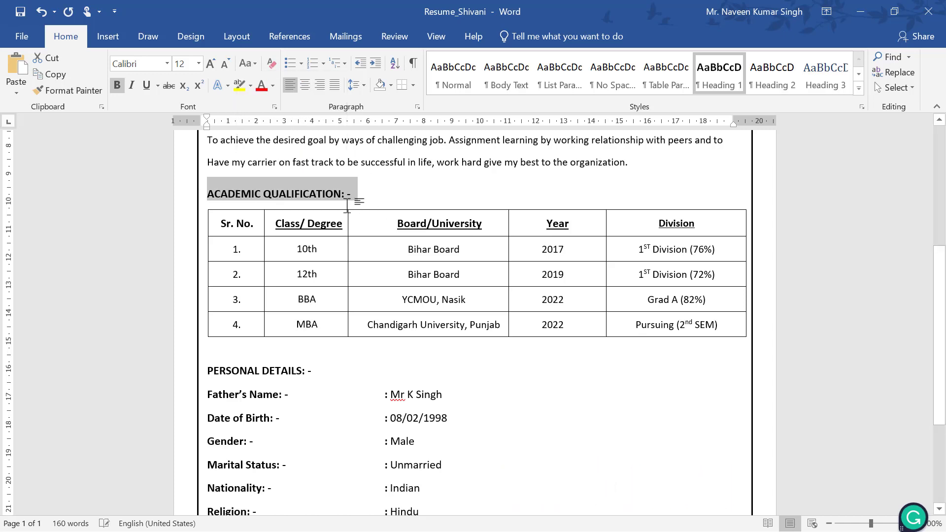
pyautogui.click(359, 197)
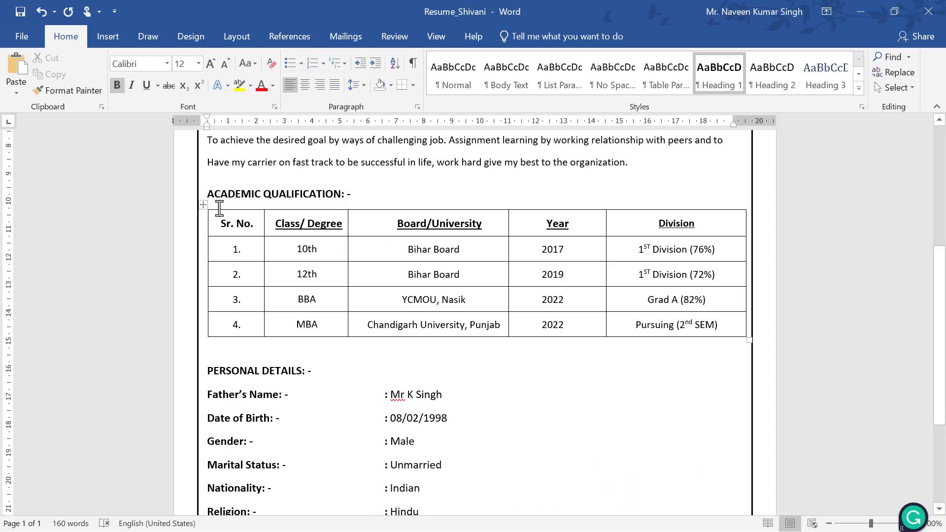
pyautogui.click(222, 213)
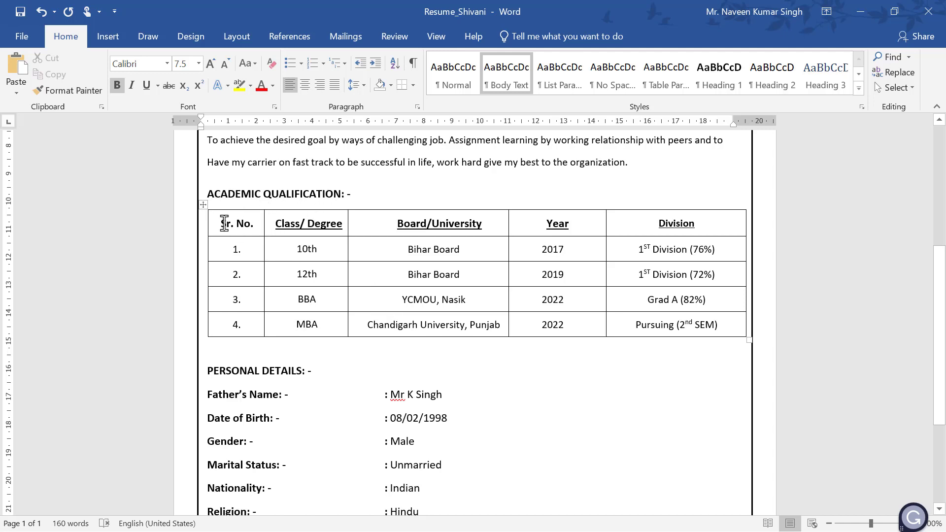
# Dismiss the Insert Table choices and drag the Class/ Degree column border slightly right.
pyautogui.click(110, 39)
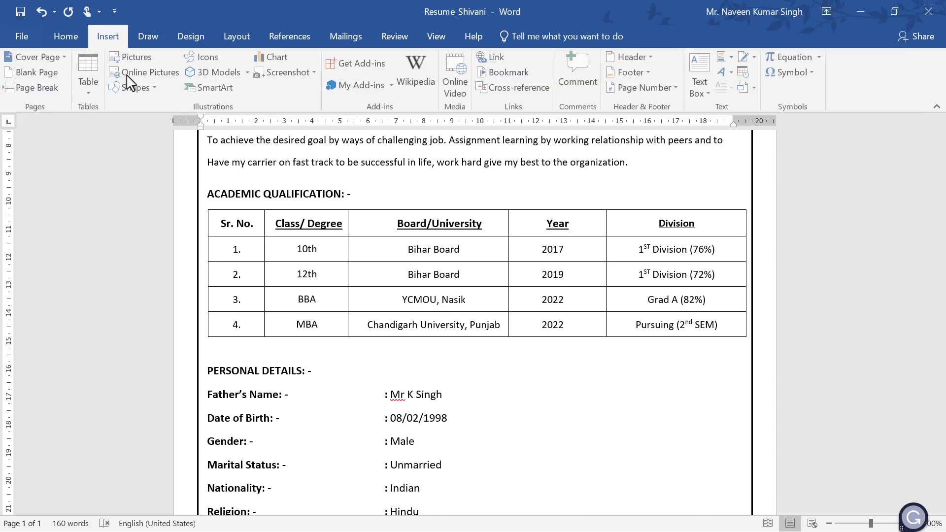
pyautogui.click(96, 96)
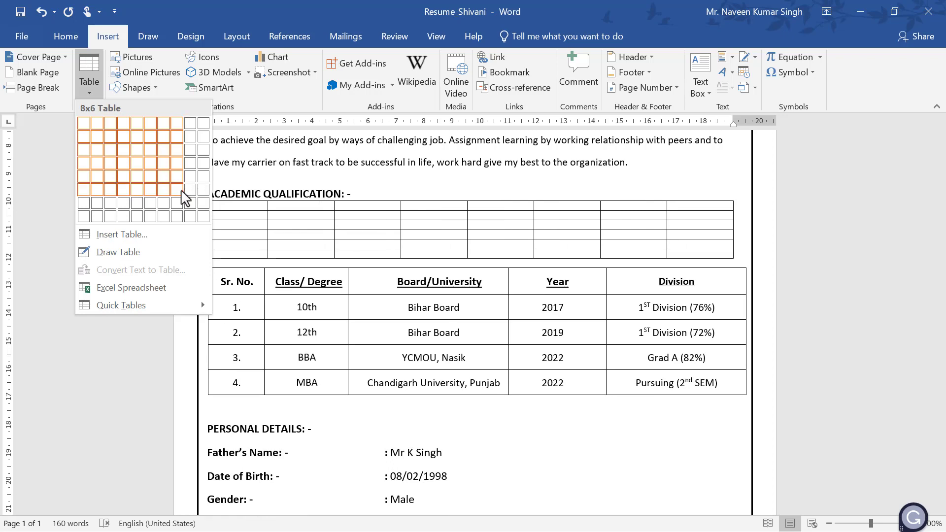
pyautogui.click(636, 389)
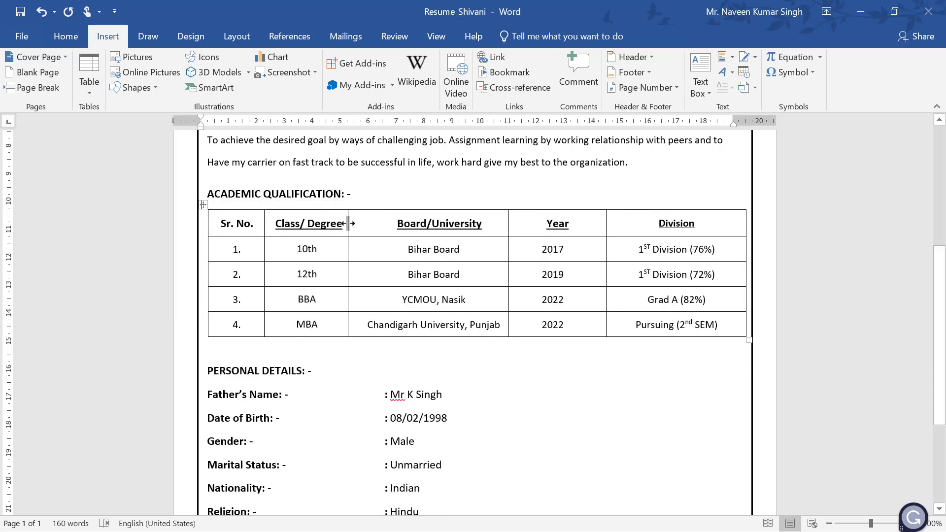
pyautogui.moveTo(347, 221); pyautogui.dragTo(354, 222)
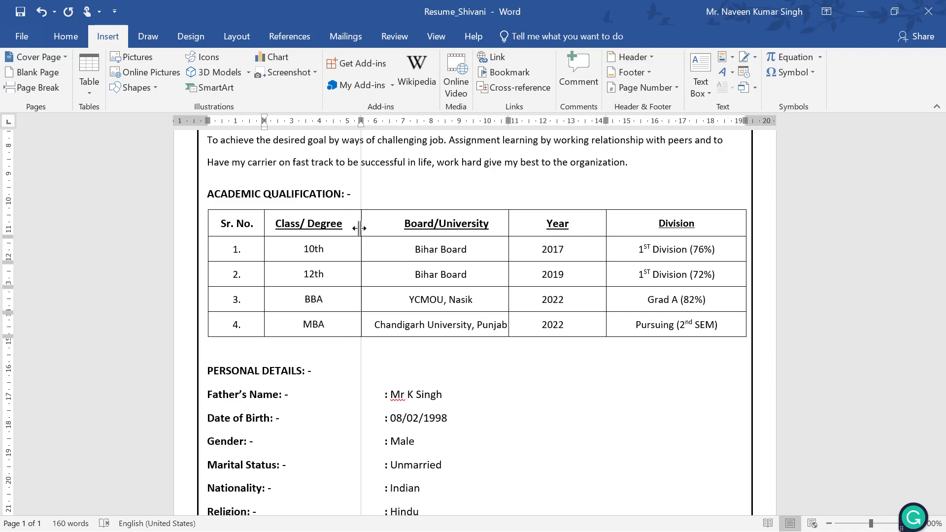
pyautogui.scroll(-3, 465, 364)
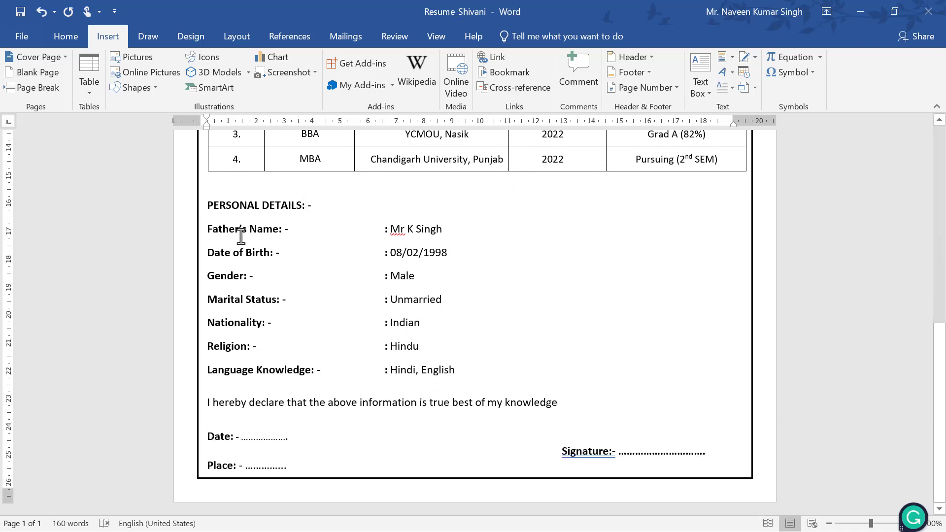
pyautogui.click(247, 415)
pyautogui.click(252, 439)
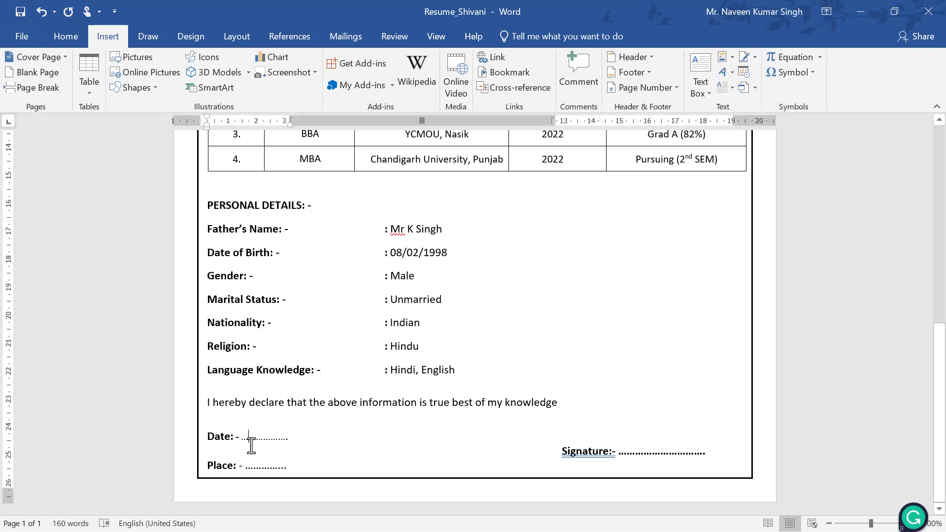
pyautogui.click(688, 446)
pyautogui.scroll(4, 692, 422)
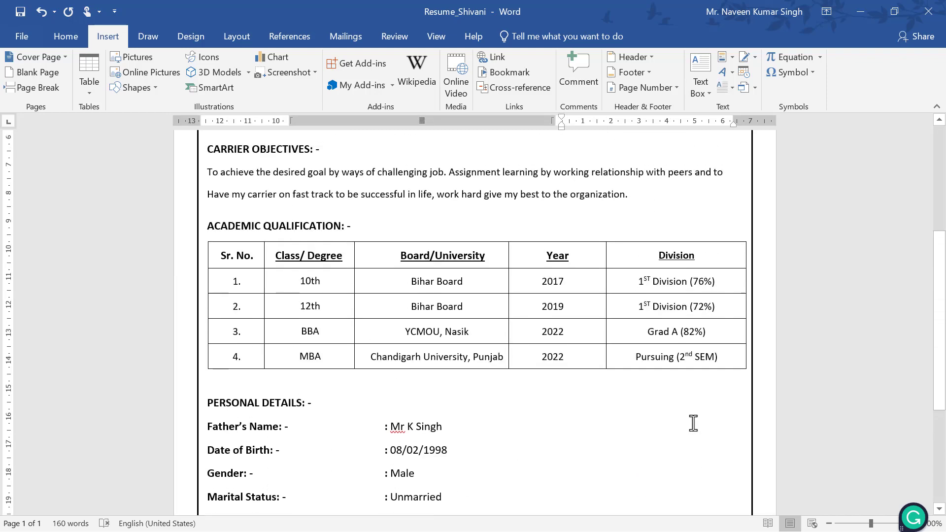
pyautogui.scroll(4, 692, 422)
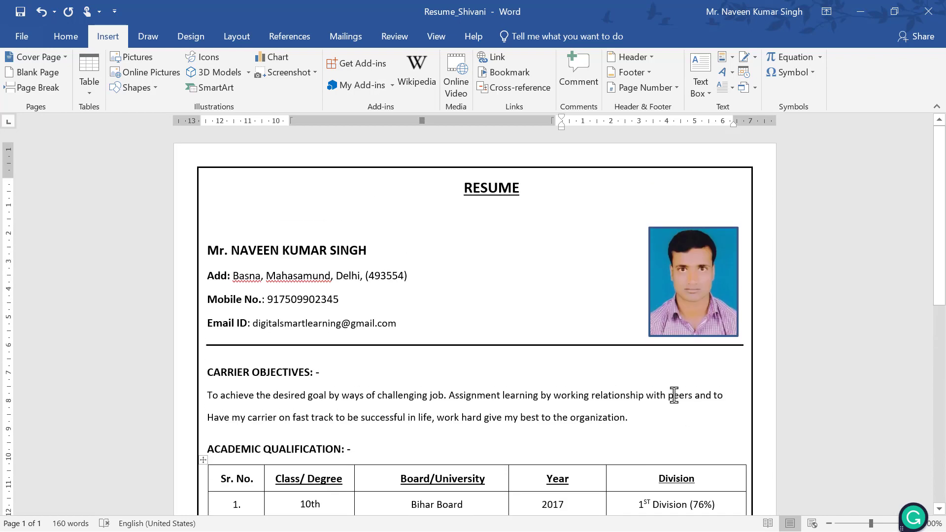
pyautogui.scroll(-2, 604, 364)
pyautogui.scroll(-5, 604, 363)
pyautogui.scroll(-2, 606, 342)
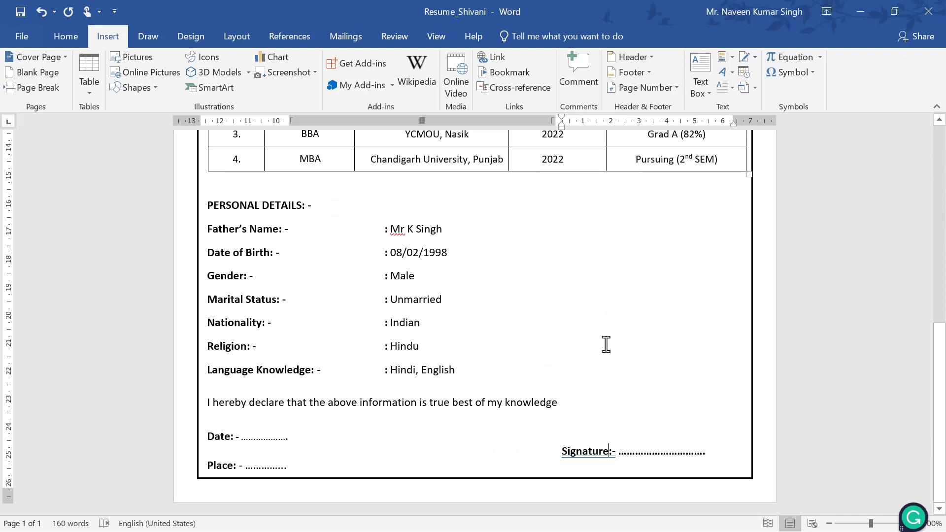
pyautogui.scroll(2, 606, 343)
pyautogui.scroll(3, 606, 342)
pyautogui.scroll(5, 488, 332)
pyautogui.scroll(3, 468, 330)
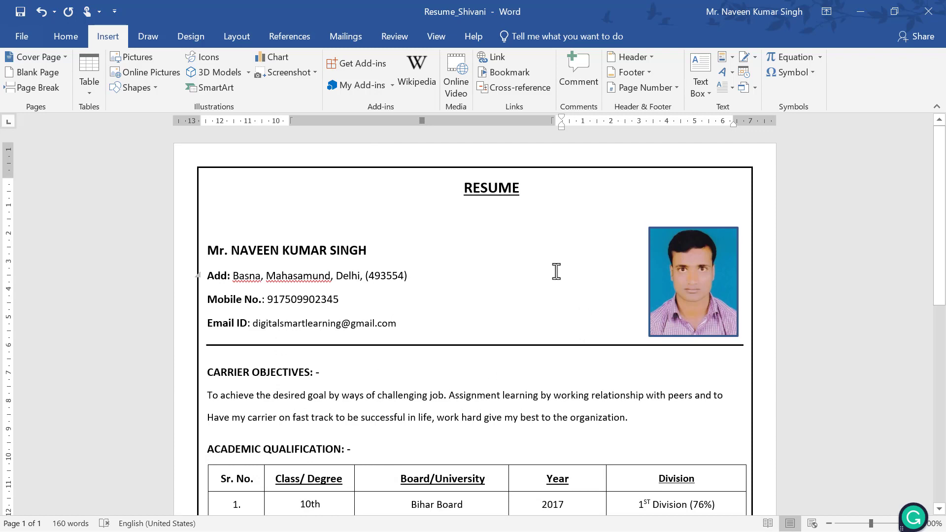
pyautogui.scroll(-1, 430, 353)
pyautogui.scroll(-3, 450, 338)
pyautogui.scroll(-4, 450, 338)
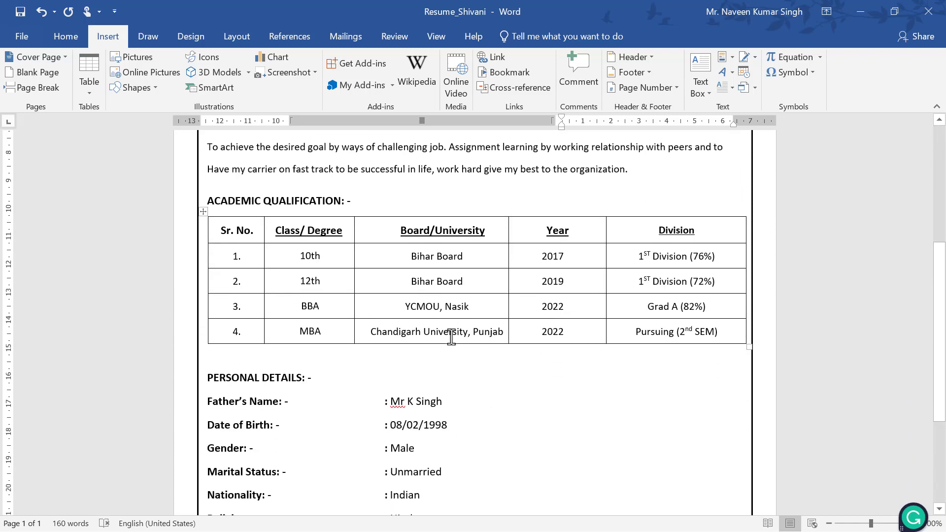
pyautogui.scroll(-5, 452, 337)
pyautogui.scroll(5, 527, 363)
pyautogui.scroll(3, 537, 359)
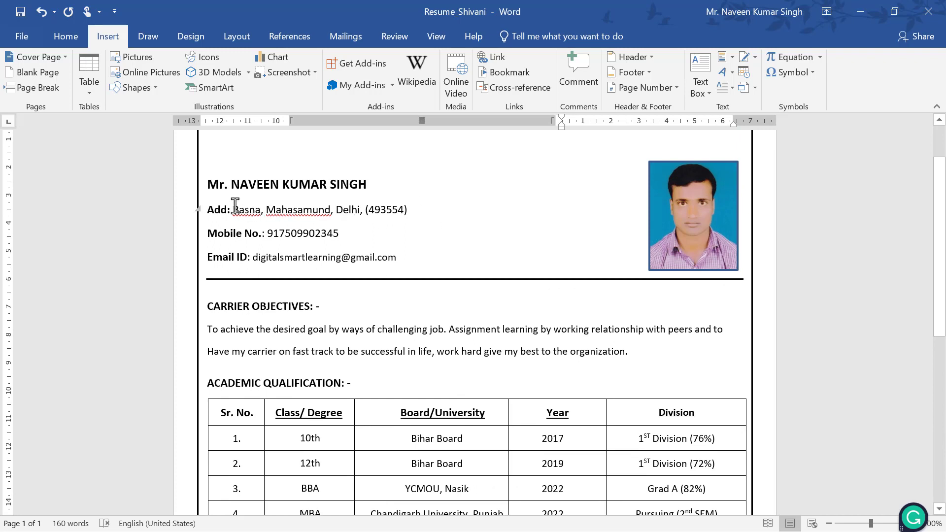
pyautogui.moveTo(235, 206)
pyautogui.mouseDown()
pyautogui.moveTo(388, 206)
pyautogui.moveTo(414, 217)
pyautogui.moveTo(233, 210)
pyautogui.mouseUp()
pyautogui.click(403, 210)
pyautogui.press('Delete')
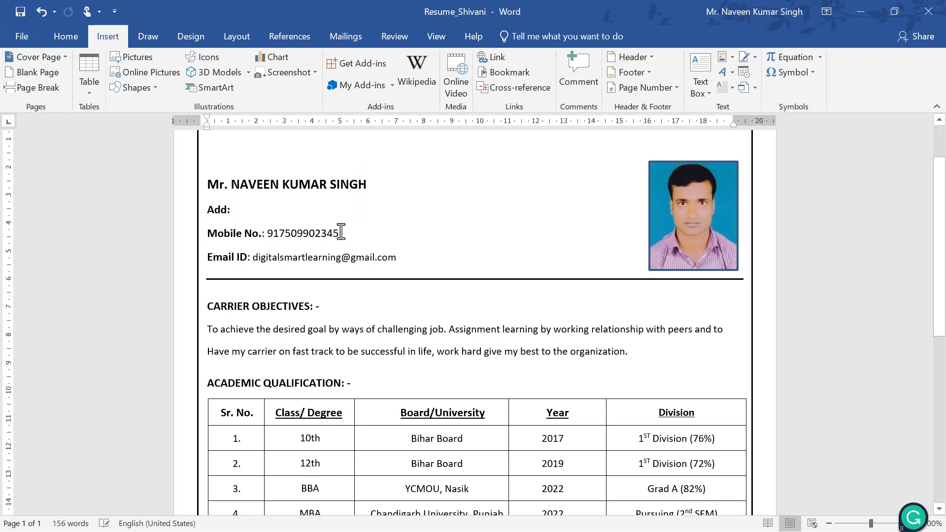
pyautogui.write('jgjhjhkjj')
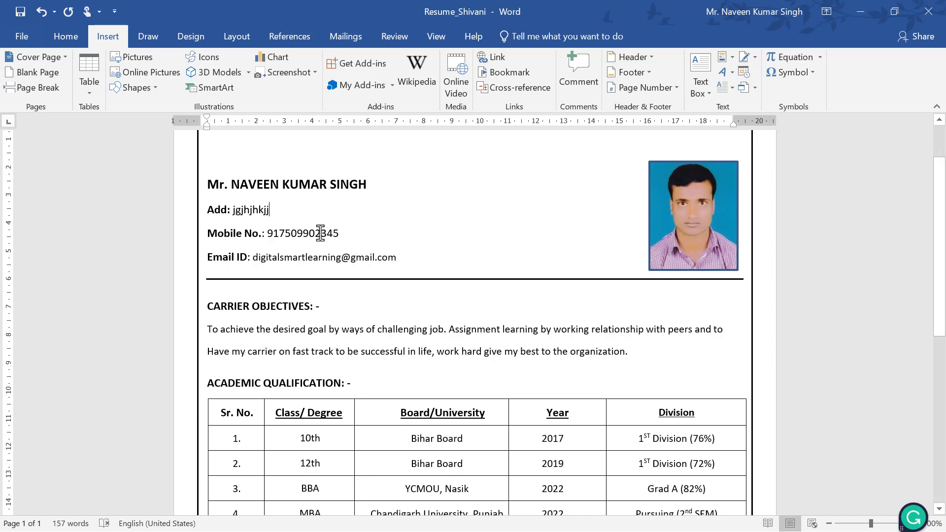
pyautogui.hotkey('ctrl', 'z')
pyautogui.hotkey('ctrl', 'z')
pyautogui.scroll(-2, 578, 298)
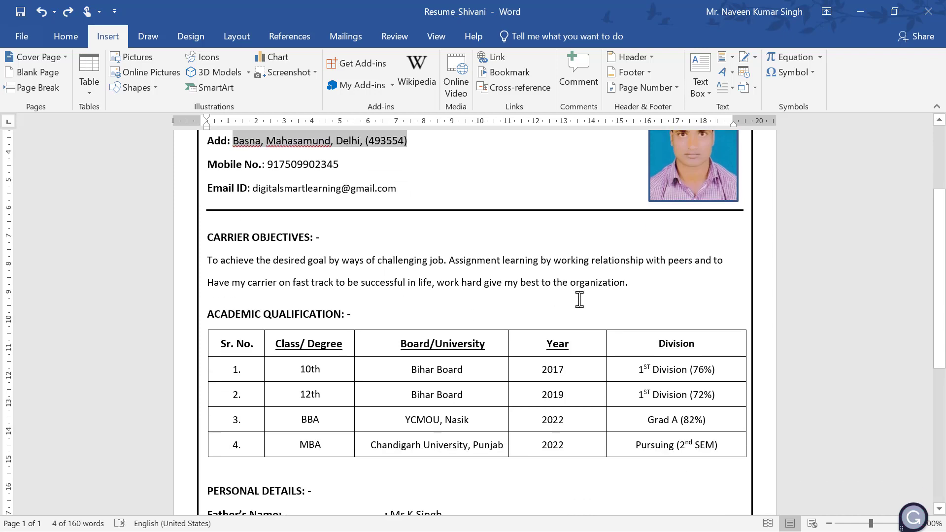
pyautogui.scroll(2, 672, 236)
# Select the framed photo and browse its Fill and Shape Fill colours without applying any.
pyautogui.click(682, 226)
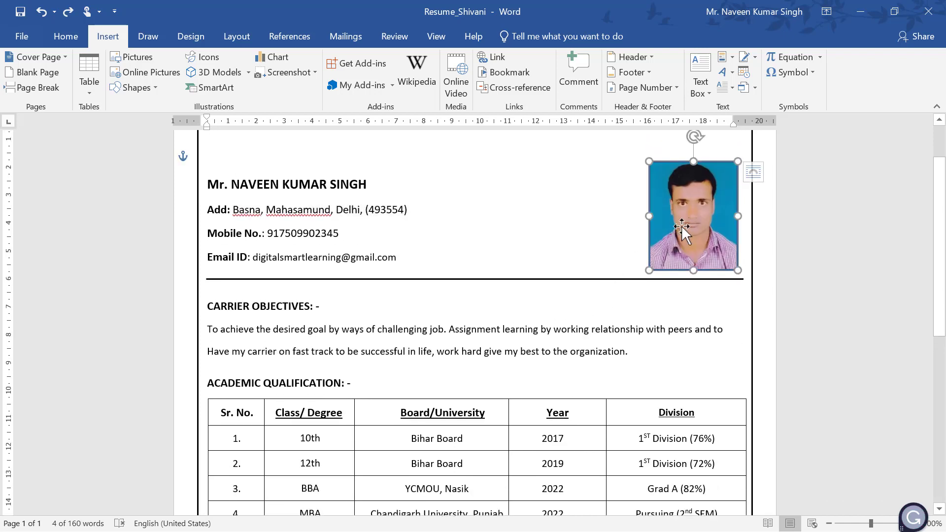
pyautogui.rightClick(655, 208)
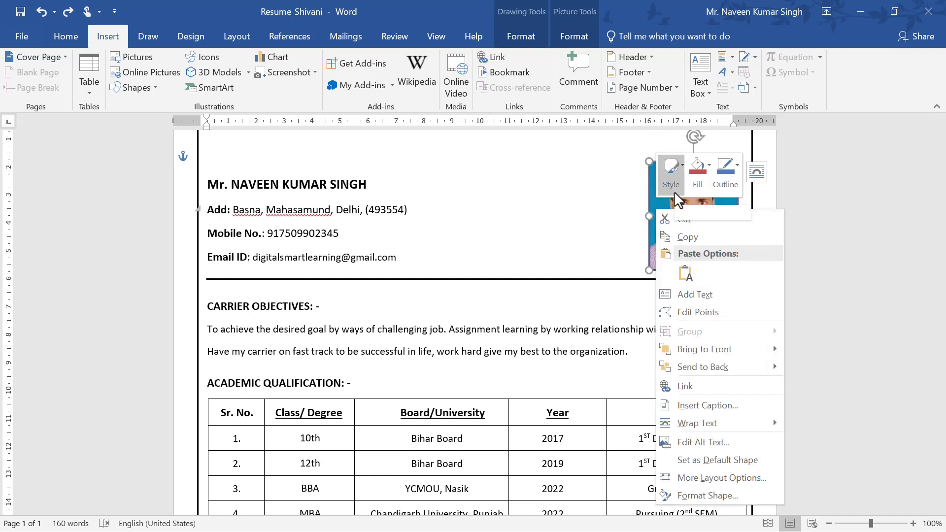
pyautogui.click(711, 178)
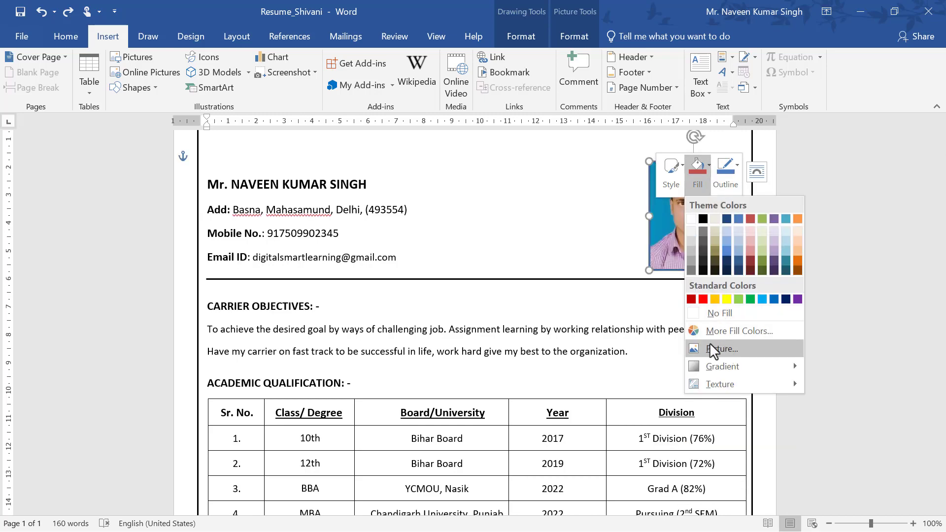
pyautogui.click(525, 30)
pyautogui.click(523, 35)
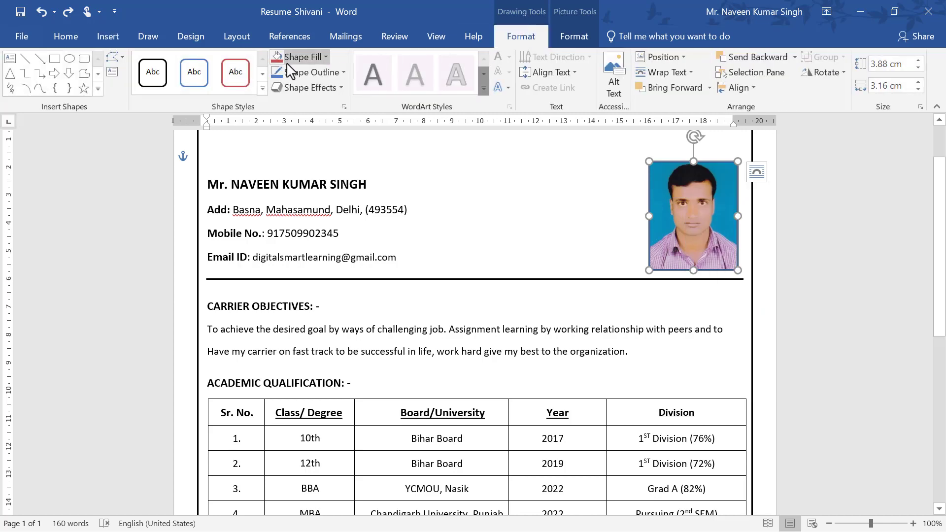
pyautogui.click(326, 58)
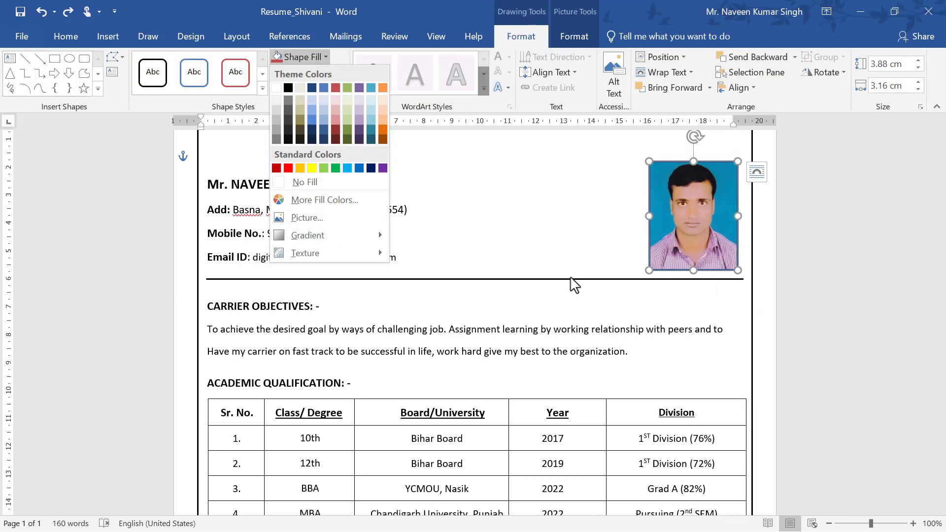
pyautogui.click(544, 271)
pyautogui.scroll(-5, 508, 325)
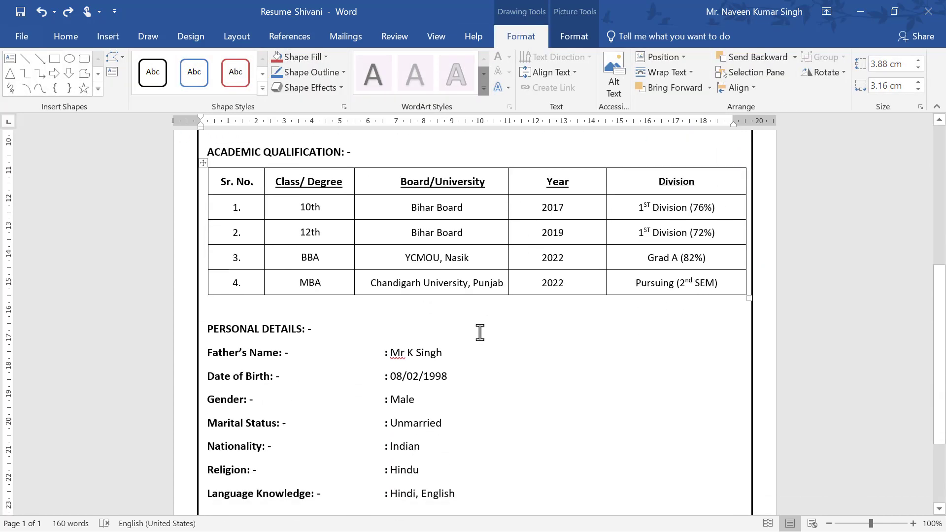
# Scroll the page, then click in the body text to deselect the photo.
pyautogui.scroll(-3, 480, 333)
pyautogui.scroll(-2, 481, 327)
pyautogui.scroll(5, 597, 391)
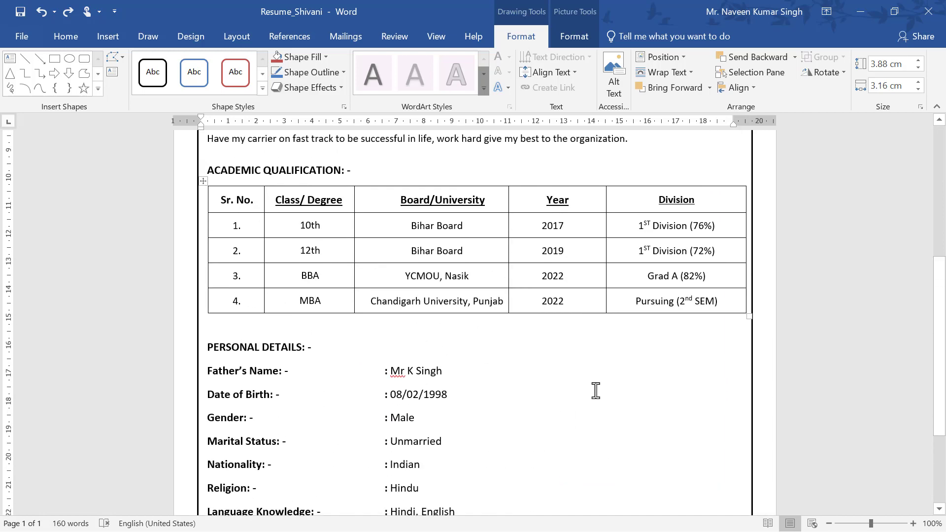
pyautogui.scroll(5, 596, 391)
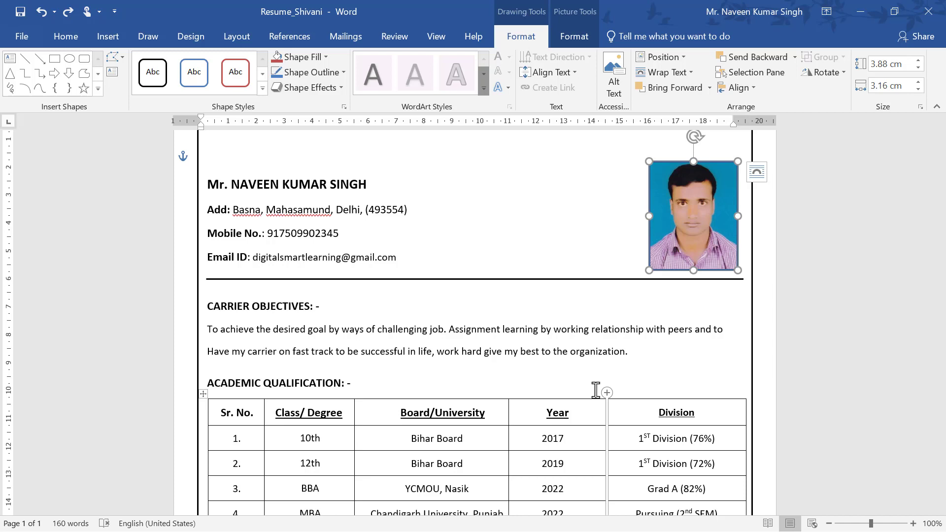
pyautogui.click(531, 351)
pyautogui.scroll(3, 531, 347)
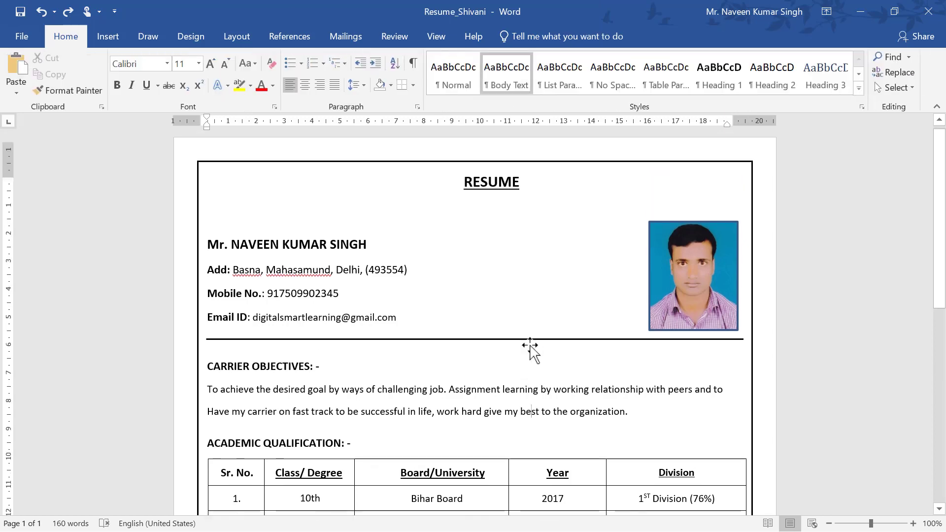